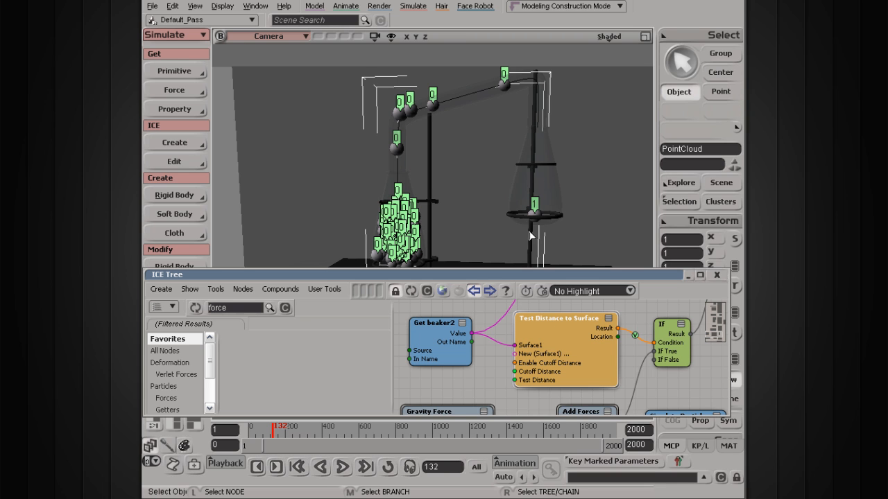
Step: Reposition the Gravity Force and Add Forces nodes in the ICE tree graph
middle_drag(575, 349, 451, 363)
scroll(452, 368, up, 1)
drag(544, 370, 546, 383)
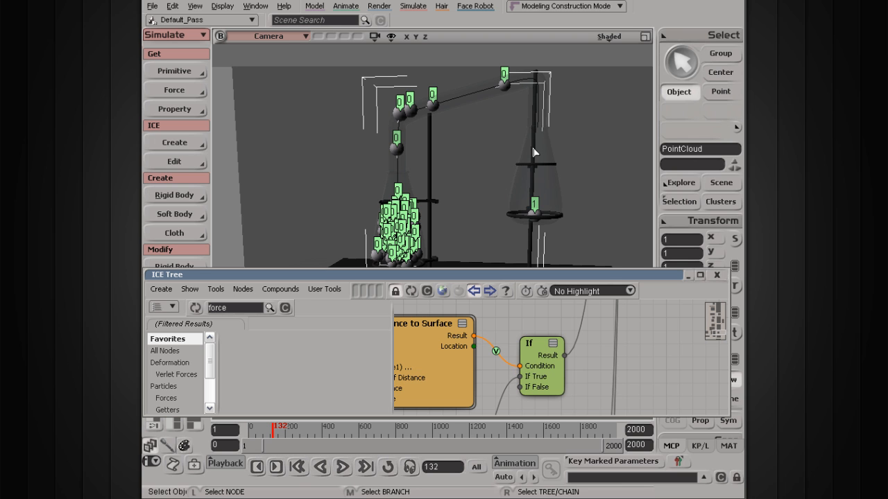
middle_drag(451, 388, 625, 311)
drag(578, 377, 506, 365)
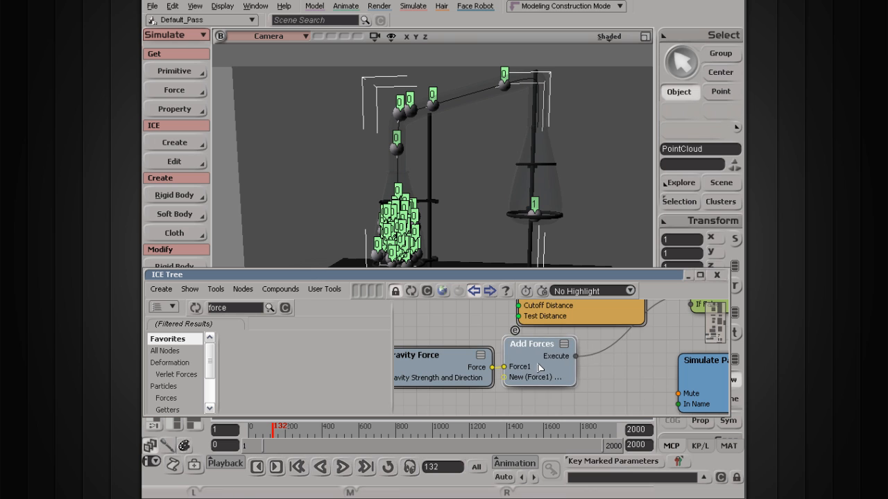
drag(446, 382, 419, 363)
drag(538, 358, 513, 341)
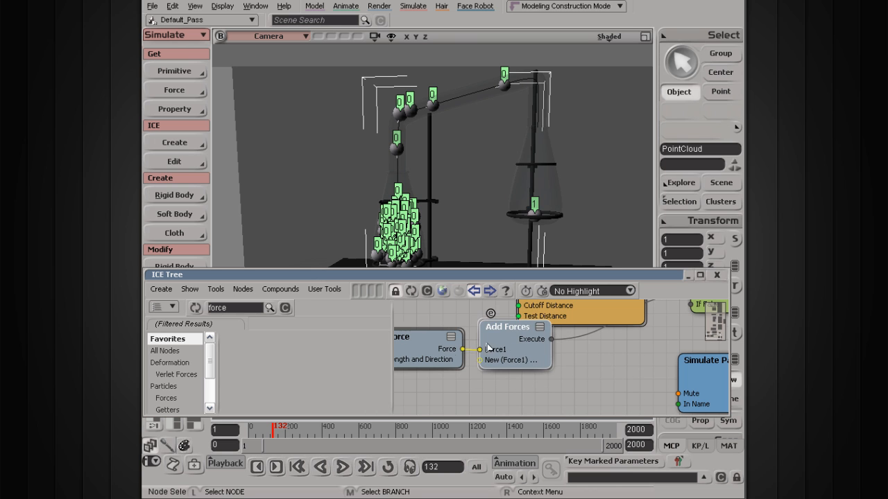
drag(444, 356, 416, 343)
drag(521, 353, 502, 341)
middle_drag(596, 338, 506, 383)
drag(444, 371, 538, 396)
middle_drag(494, 391, 498, 375)
drag(623, 333, 637, 352)
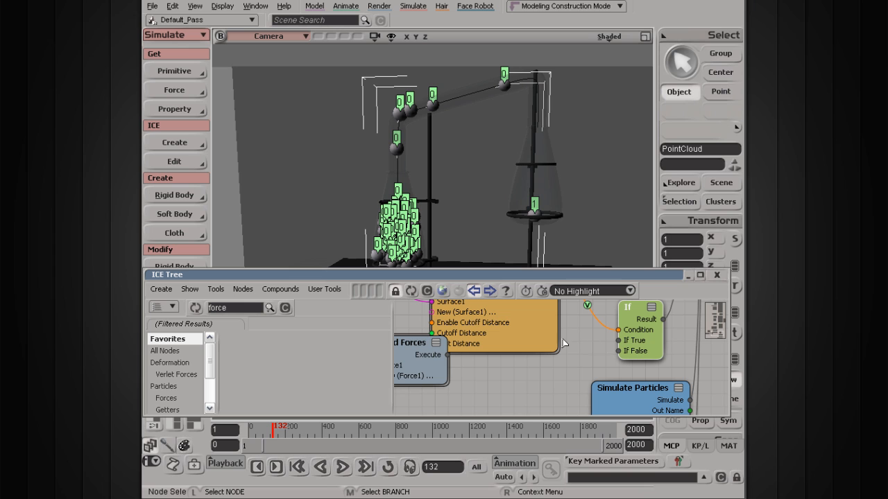
Step: Search the node library for 'particle co' and add a Set Particle Color node to the graph
click(233, 309)
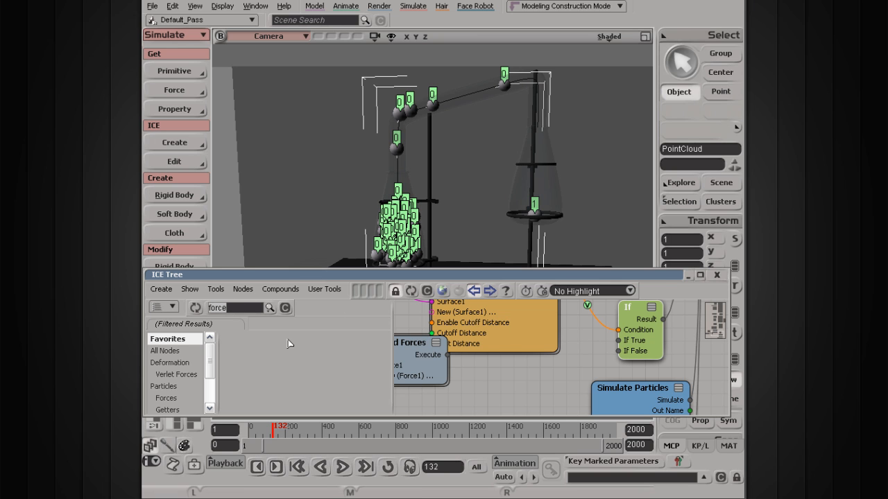
text(pa)
click(285, 307)
text(pa)
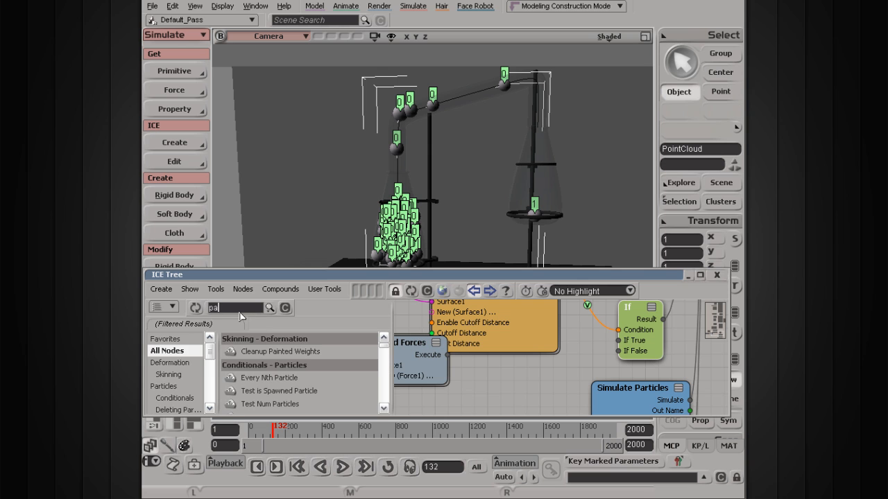
text(rticle)
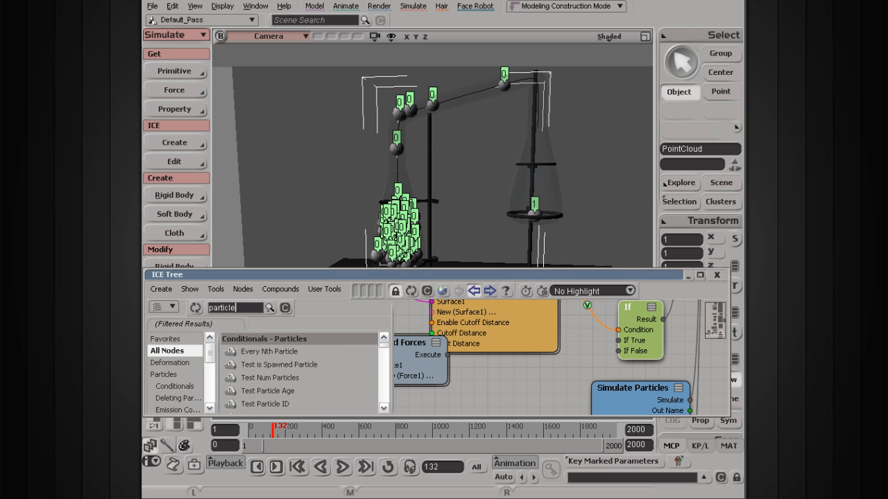
text( co)
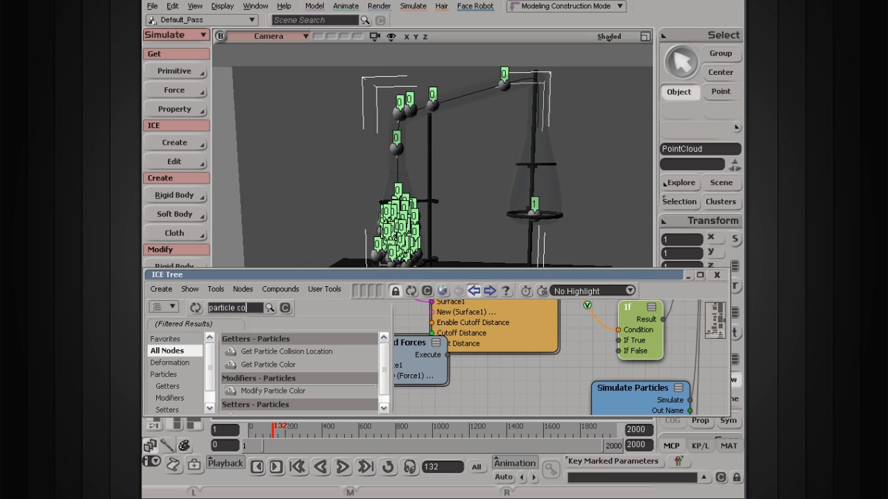
click(269, 364)
scroll(312, 378, down, 1)
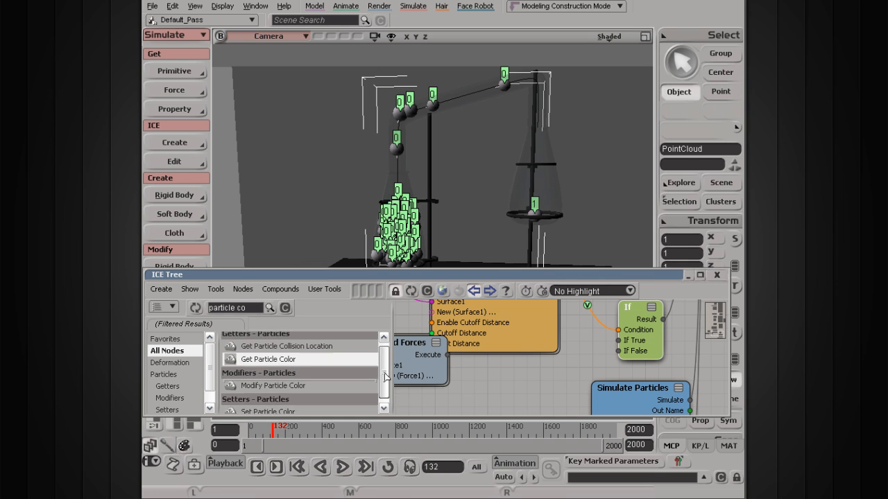
click(271, 379)
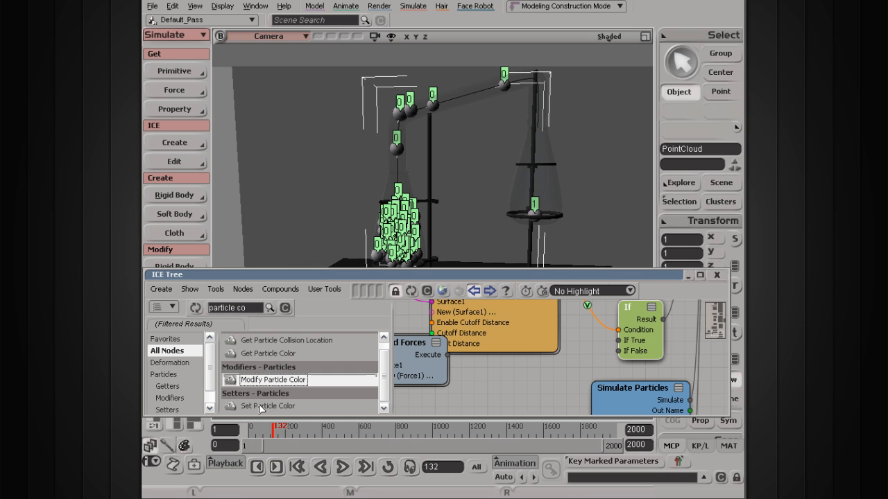
click(263, 406)
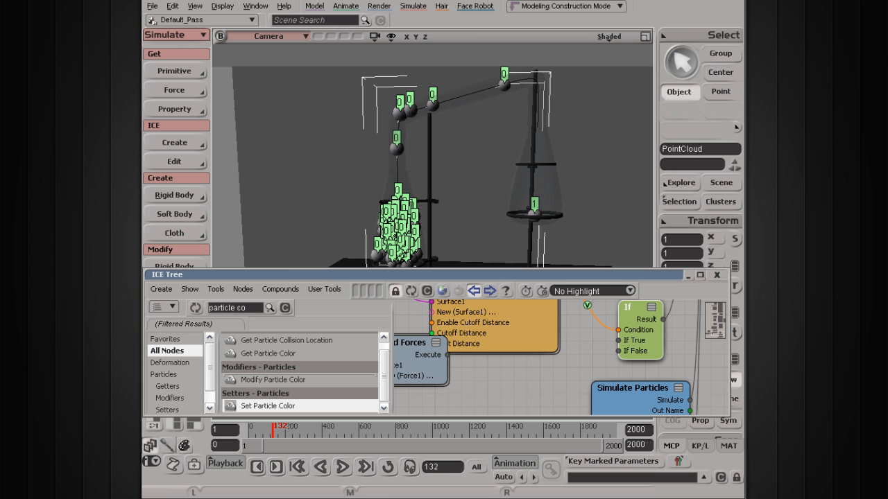
drag(281, 409, 508, 385)
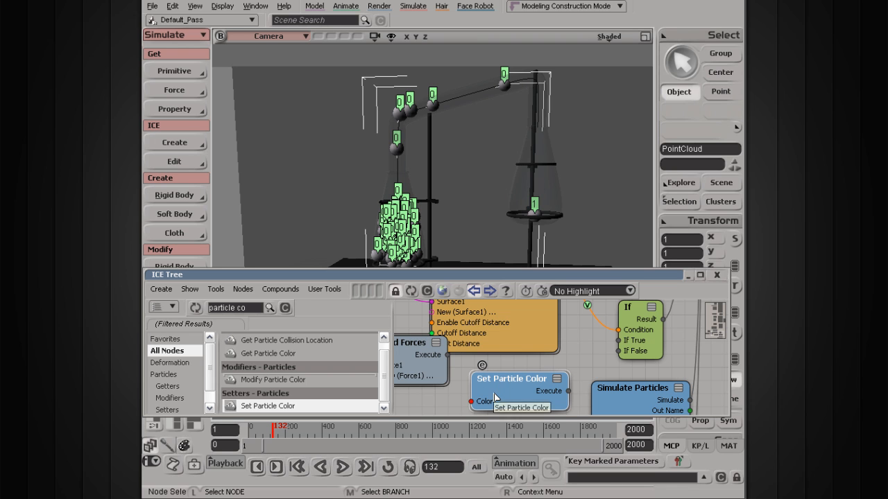
Step: Connect Set Particle Color's Execute output to the If node's If True input and open the node's property editor
drag(568, 392, 630, 346)
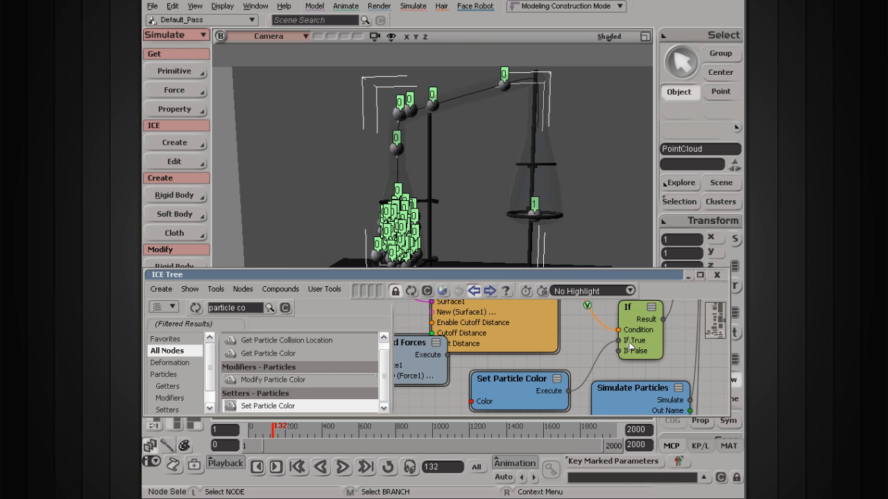
click(523, 388)
double_click(525, 385)
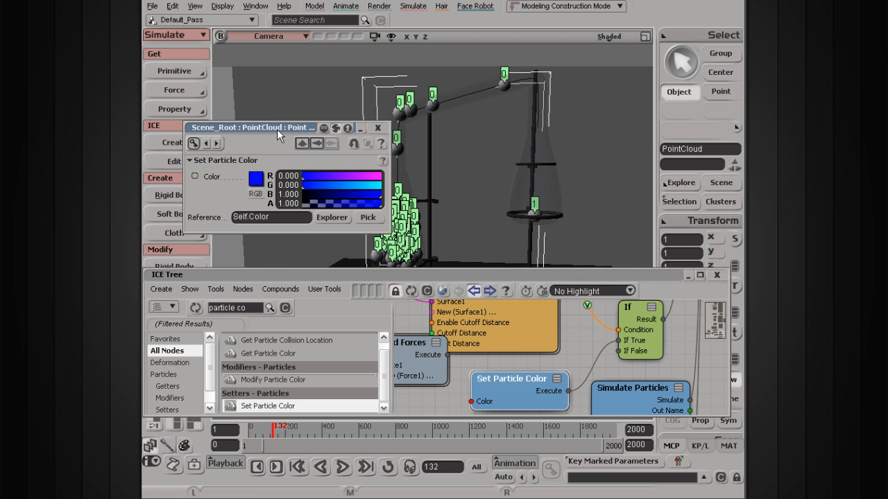
drag(277, 129, 231, 42)
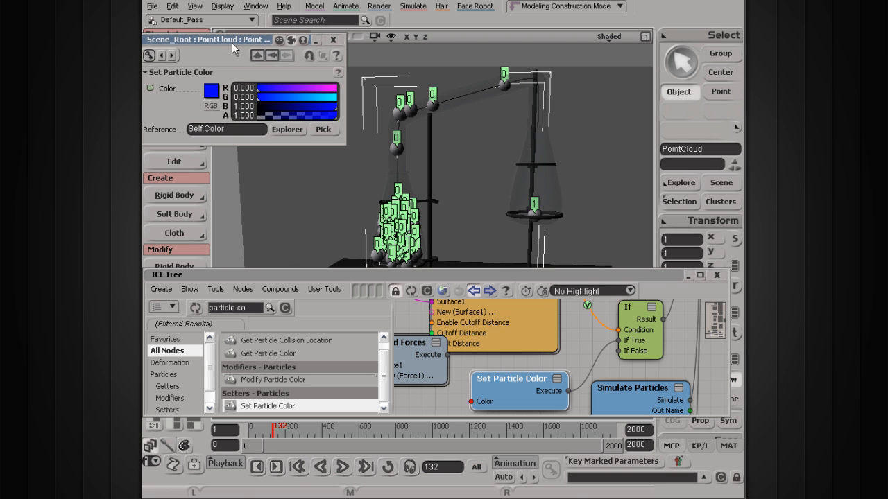
Step: Play the simulation to check the particle colour
click(342, 467)
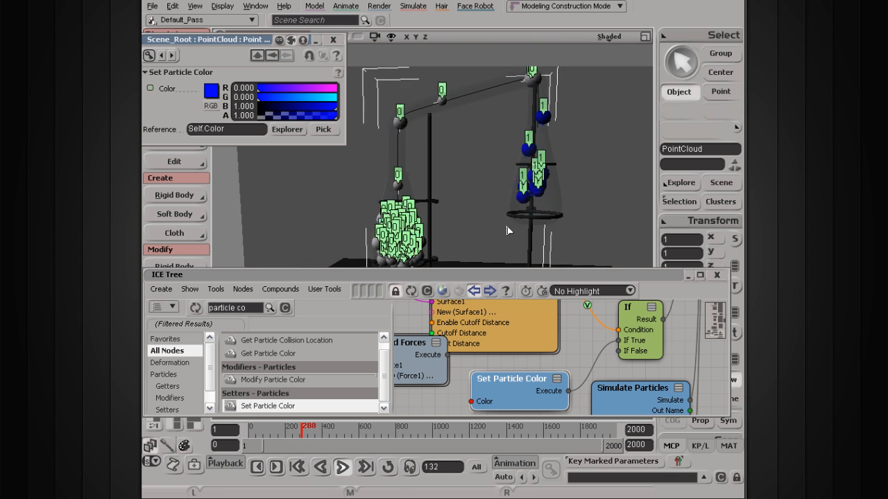
click(343, 469)
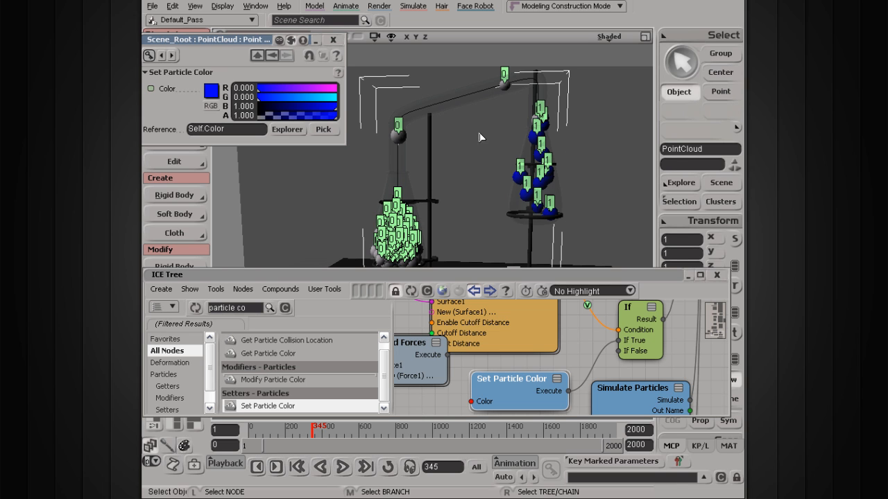
Step: Set the Set Particle Color colour to black with blue at 0.000 and replay the simulation from the start
drag(325, 109, 233, 106)
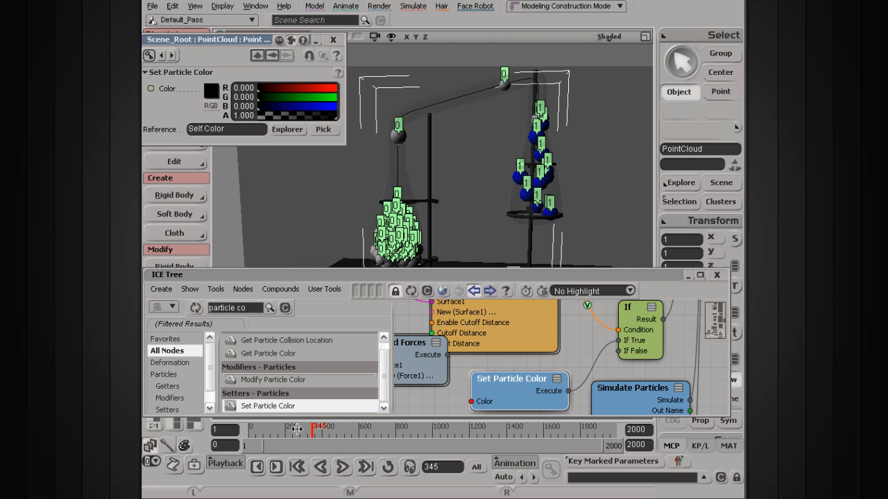
click(342, 468)
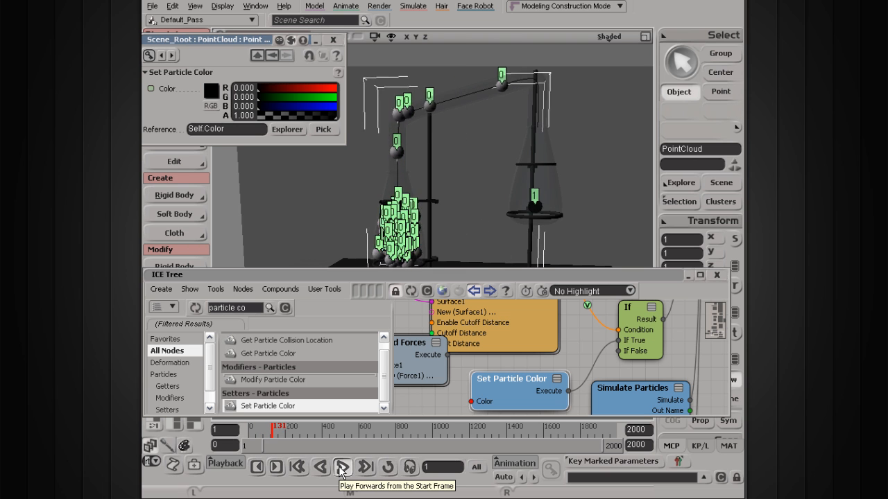
click(341, 468)
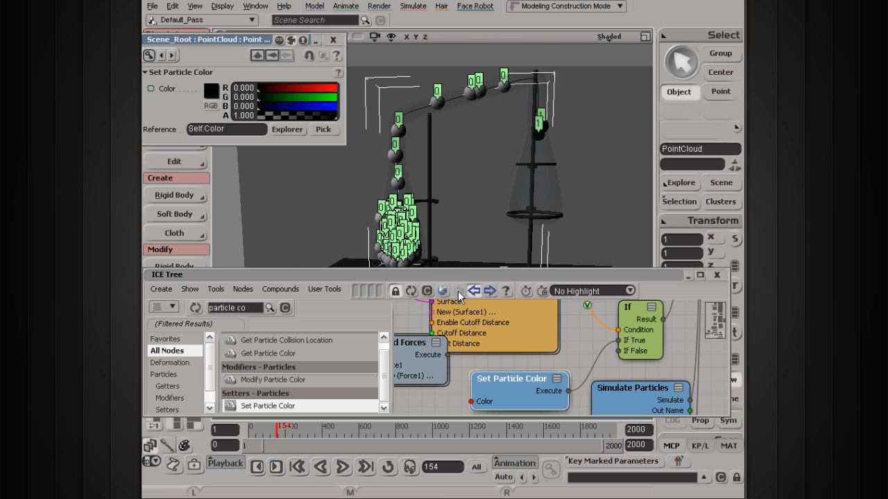
scroll(505, 93, up, 3)
key(s)
drag(520, 82, 478, 181)
scroll(478, 181, up, 5)
scroll(478, 181, down, 6)
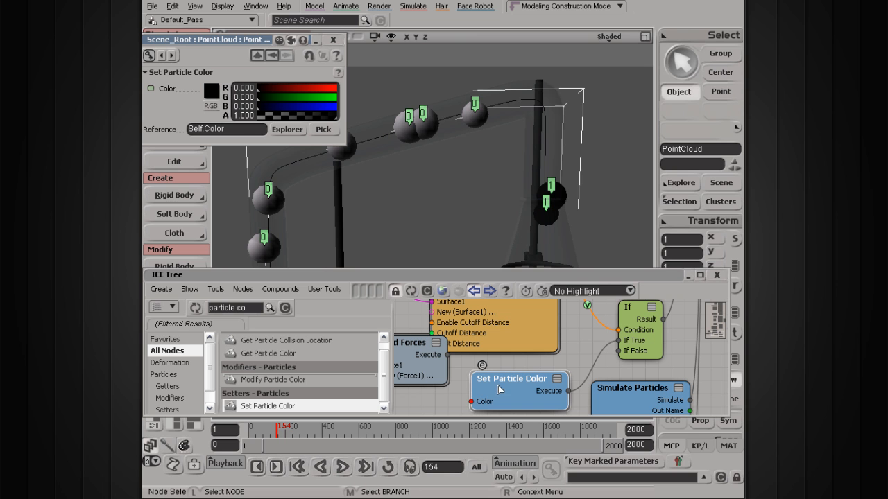
Step: Add a Get Particle Color node and connect its Color output to Set Particle Color's Color input
key(s)
drag(477, 384, 574, 374)
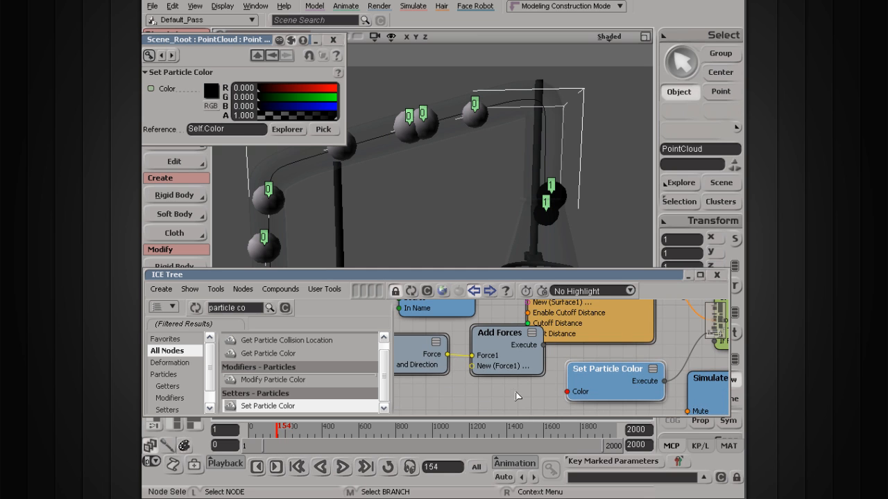
drag(500, 333, 491, 319)
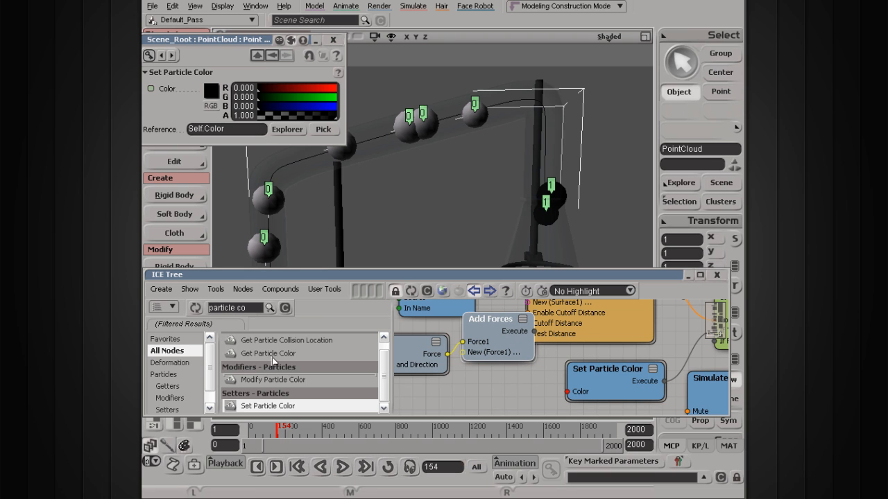
scroll(292, 359, up, 1)
click(295, 366)
drag(295, 365, 433, 370)
key(s)
key(s)
drag(461, 373, 614, 385)
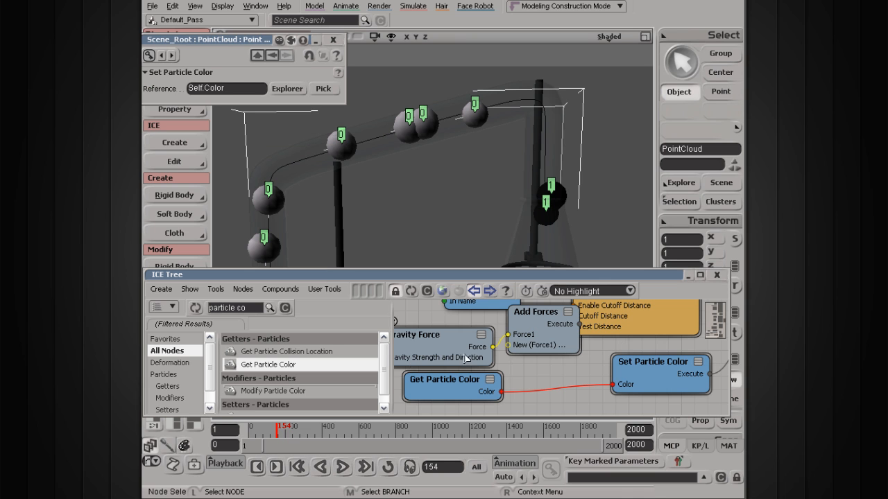
Step: Reposition the Get Particle Color and Set Particle Color nodes in the graph
drag(466, 357, 459, 325)
drag(538, 312, 528, 298)
mouse_move(433, 389)
mouse_down()
mouse_move(426, 366)
mouse_move(432, 381)
mouse_up()
mouse_move(646, 374)
mouse_down()
mouse_move(657, 384)
mouse_move(658, 376)
mouse_up()
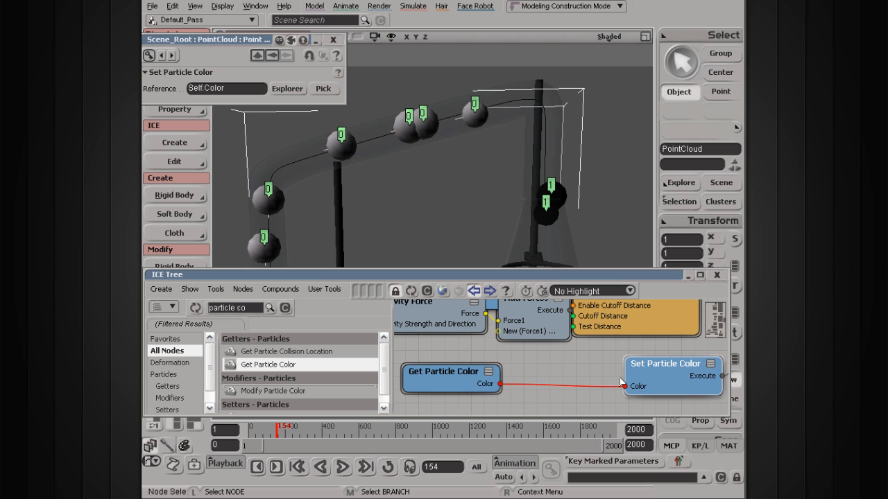
click(559, 387)
Step: Search the library for 'color' and insert a Subtract Color node between Get Particle Color and Set Particle Color
click(285, 308)
text(color)
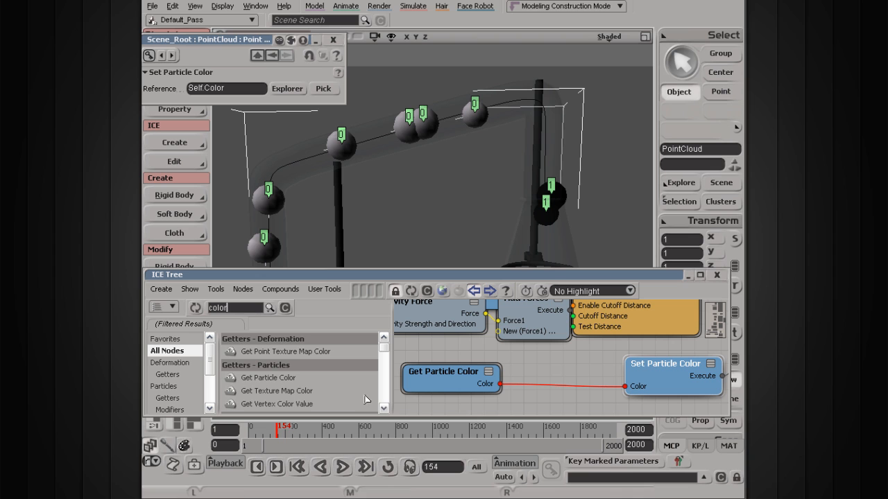
click(384, 409)
click(384, 408)
click(384, 408)
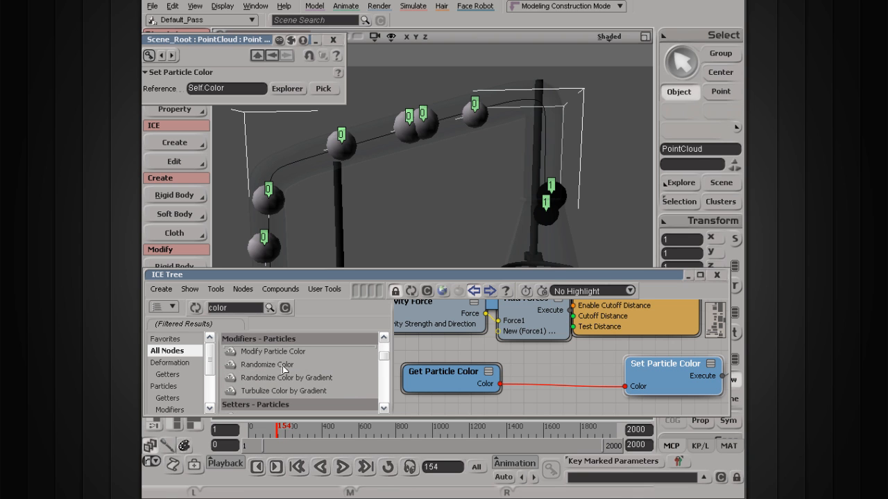
click(383, 409)
click(384, 409)
click(383, 409)
click(383, 409)
click(383, 409)
click(383, 409)
click(384, 408)
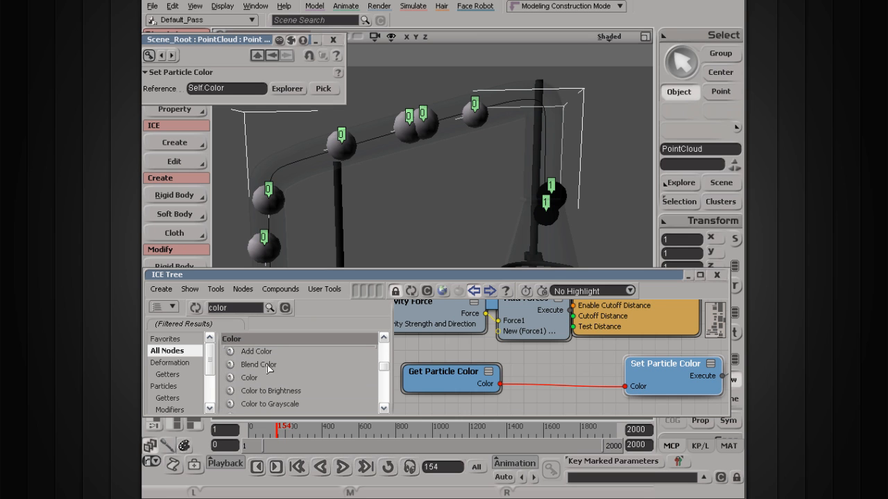
click(383, 408)
click(383, 408)
click(384, 408)
click(384, 408)
click(384, 408)
click(384, 408)
click(384, 409)
click(384, 408)
click(384, 408)
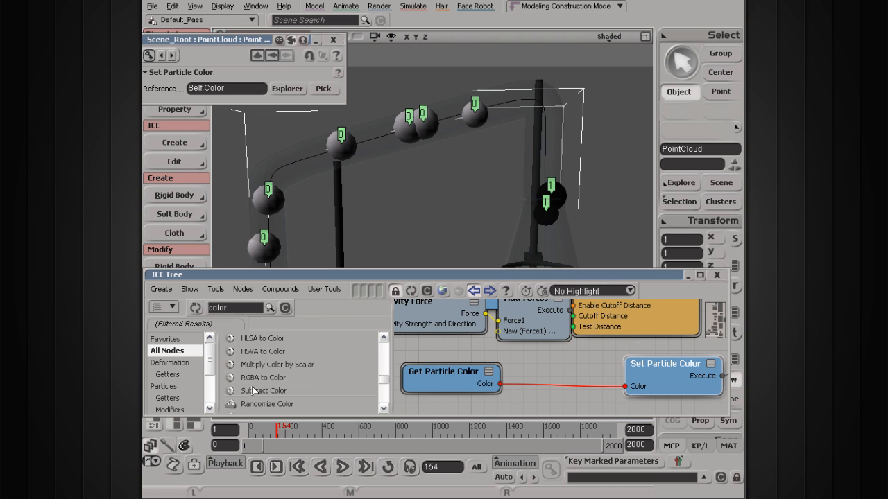
drag(264, 393, 525, 359)
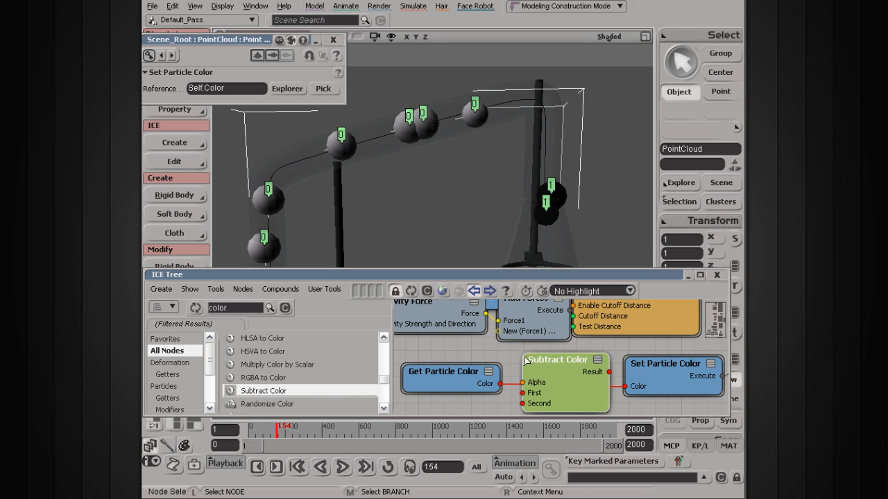
drag(471, 378, 487, 366)
key(s)
drag(576, 350, 567, 349)
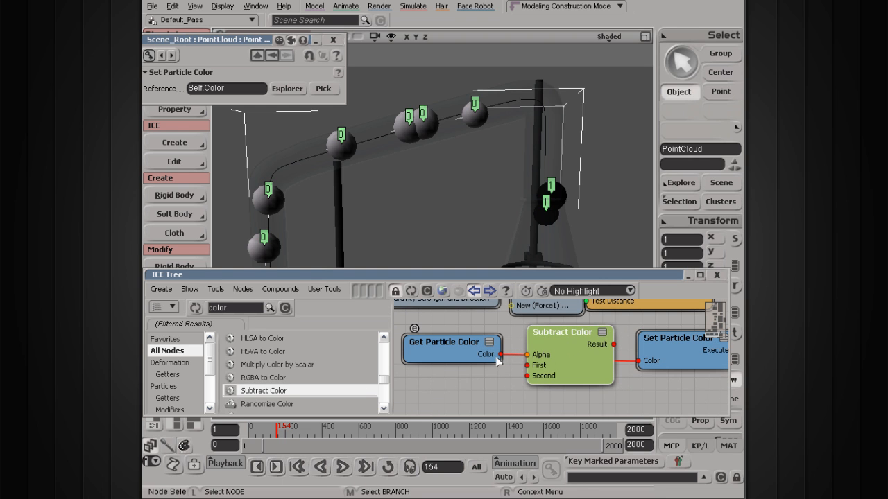
Step: Wire Get Particle Color into Subtract Color's First input and Subtract Color's Result into Set Particle Color's Color
drag(500, 355, 533, 370)
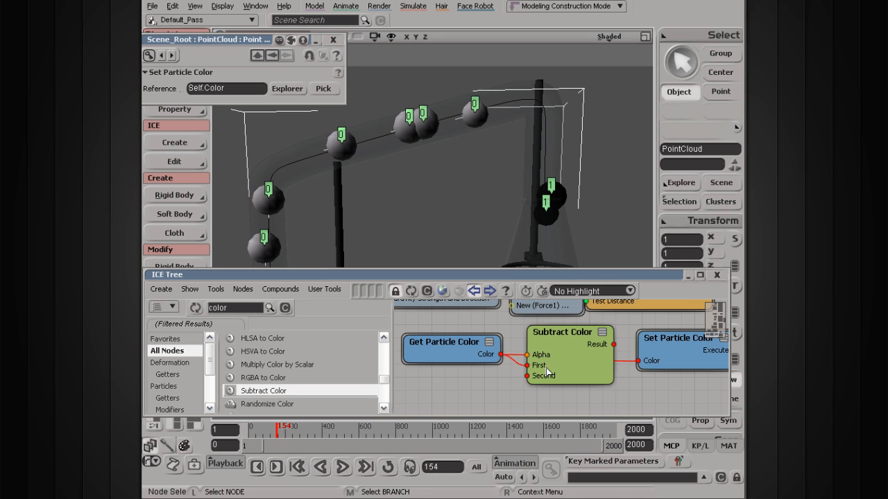
drag(615, 346, 639, 357)
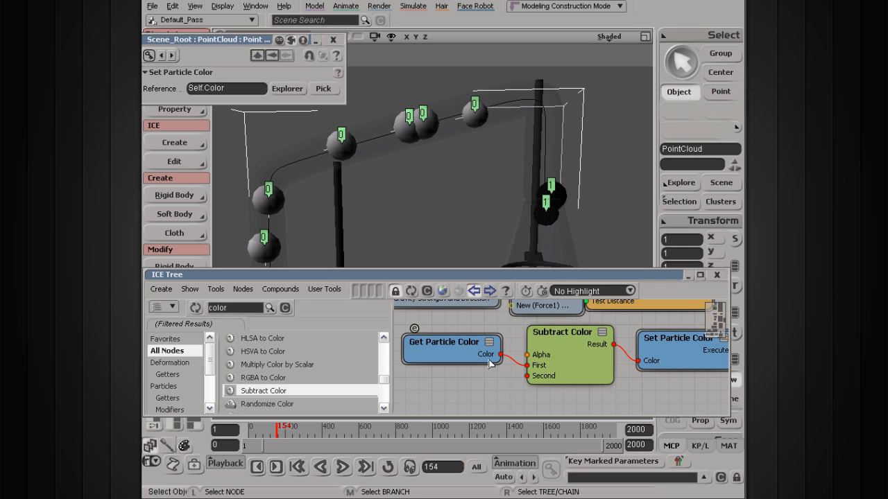
drag(554, 337, 555, 345)
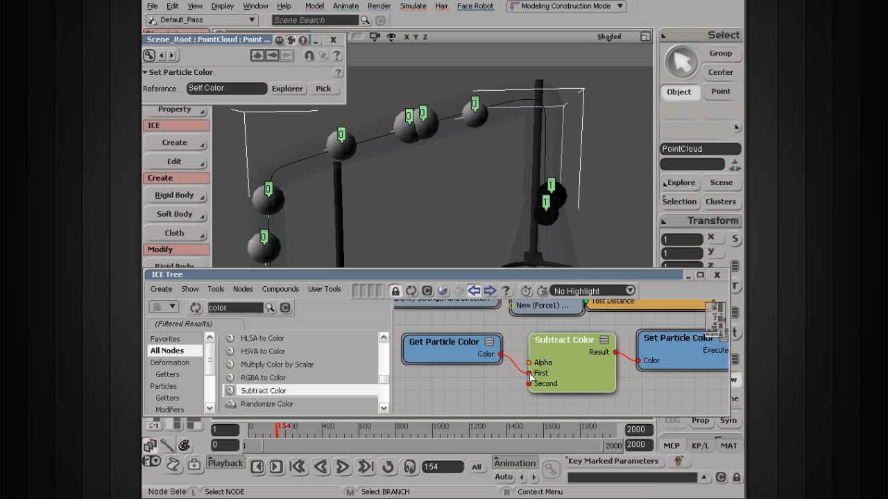
drag(448, 343, 461, 363)
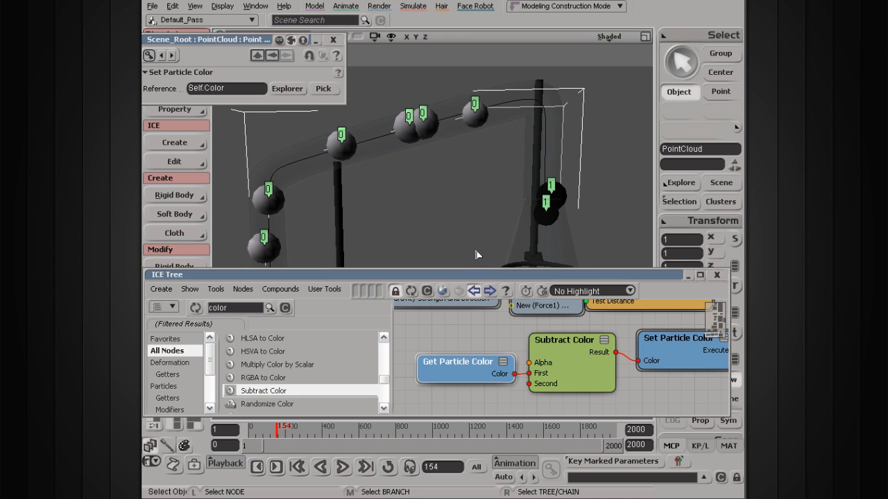
Step: Open the Subtract Color node's properties and play the simulation to watch particles reach the second beaker
click(555, 385)
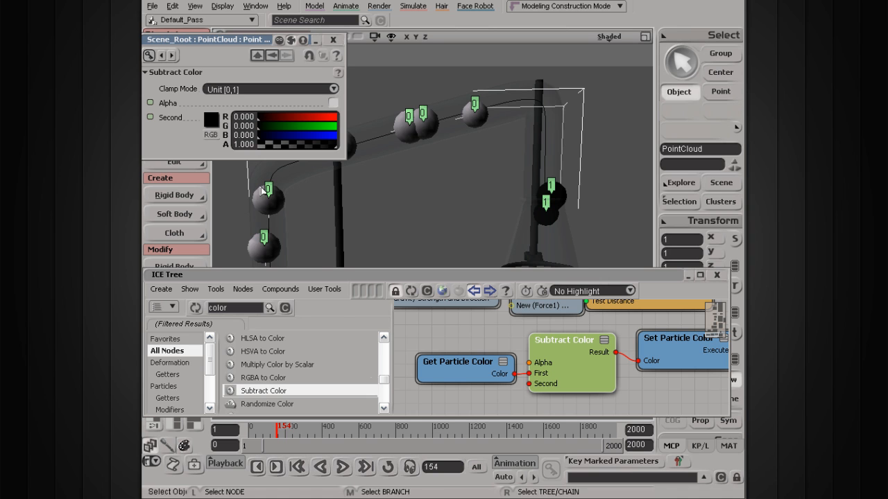
click(340, 472)
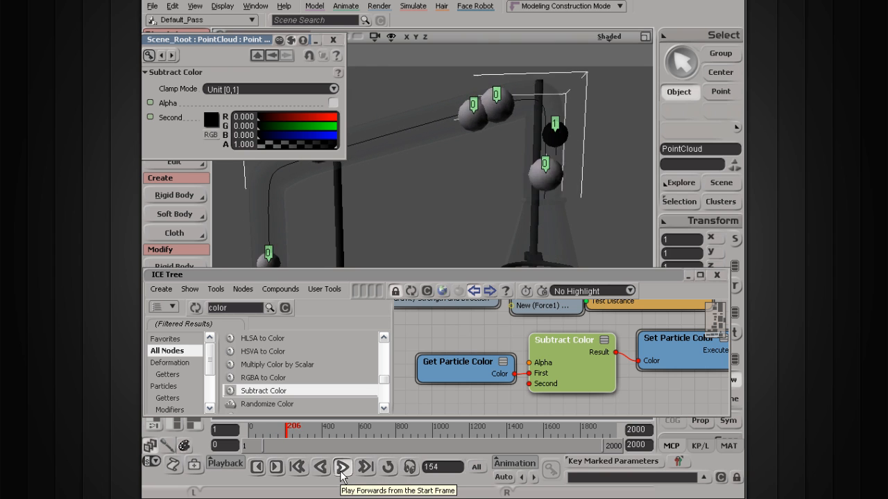
click(341, 477)
scroll(456, 171, down, 5)
key(s)
middle_drag(456, 170, 470, 165)
drag(469, 166, 484, 148)
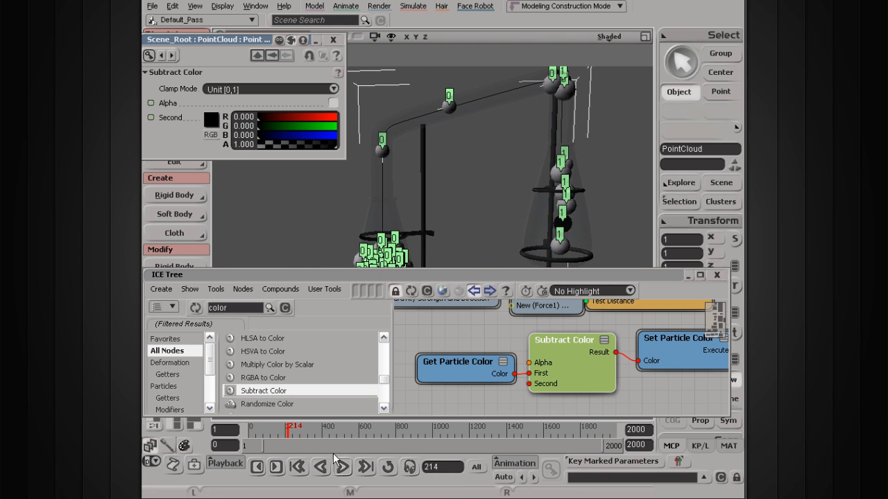
click(340, 468)
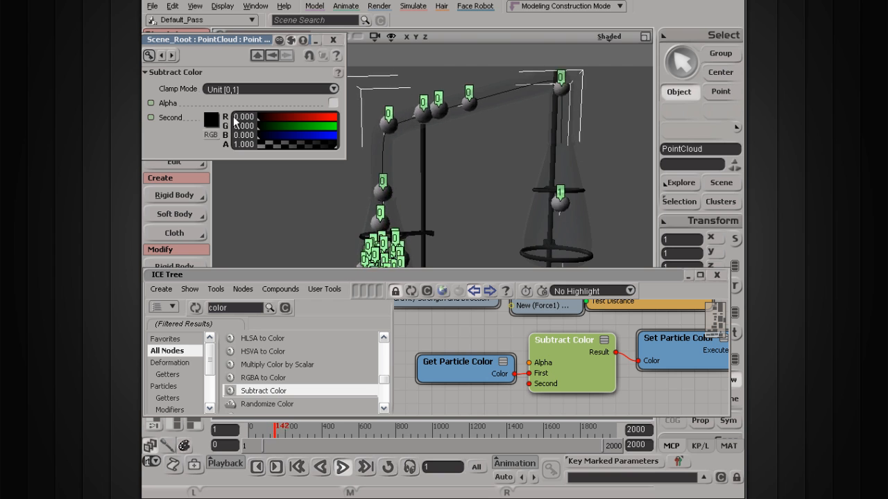
click(342, 468)
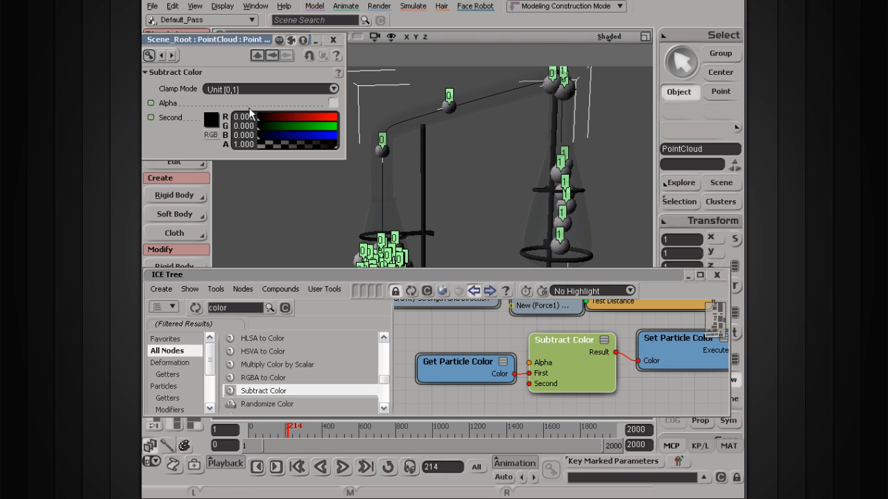
Step: Set Subtract Color's Second colour to a dark grey of 0.027 RGB and replay the simulation
click(211, 121)
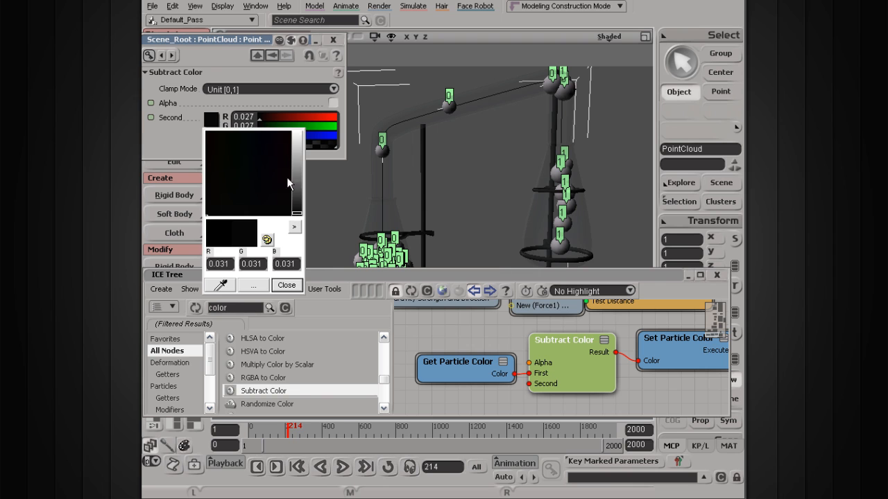
click(286, 286)
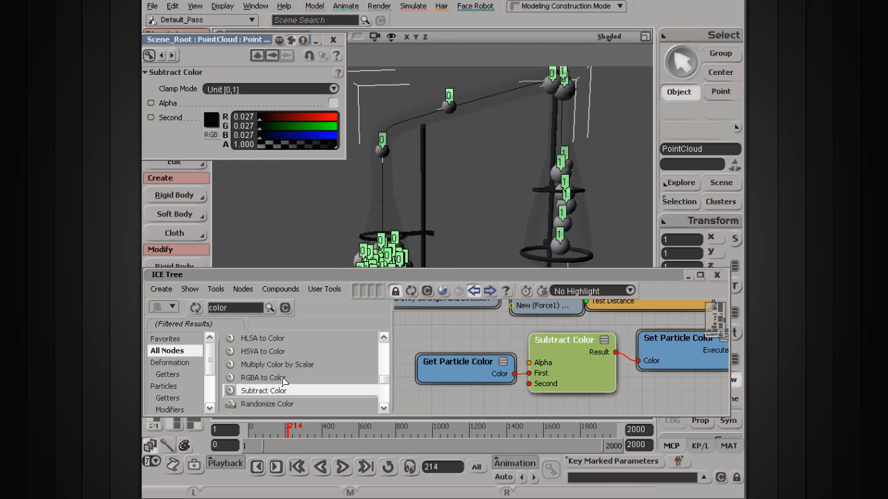
middle_click(348, 469)
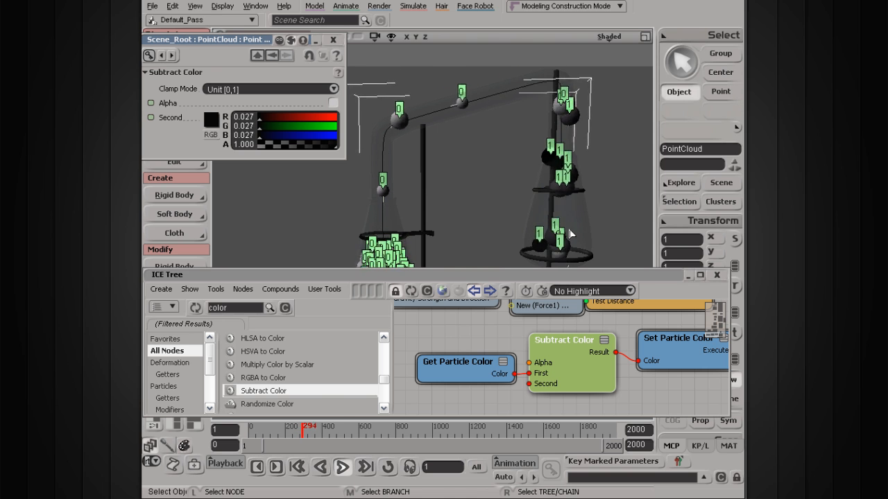
click(343, 469)
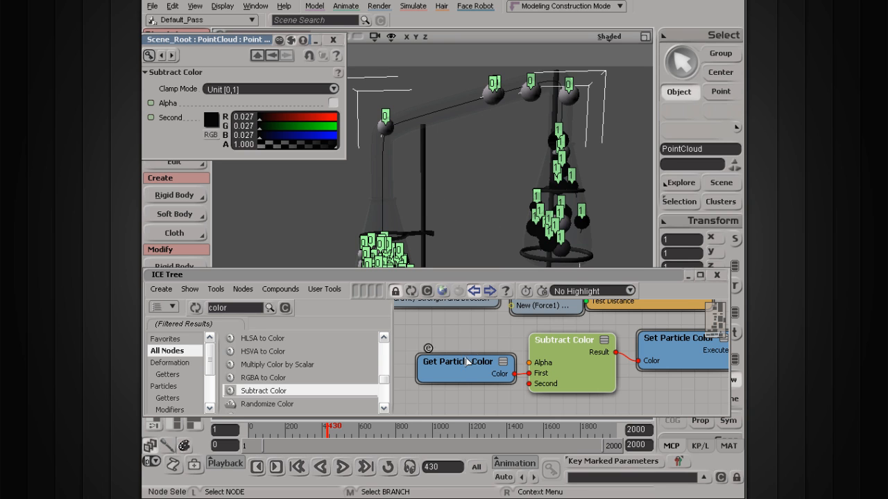
Step: Rearrange the Get Particle Color and Subtract Color nodes in the graph
click(486, 340)
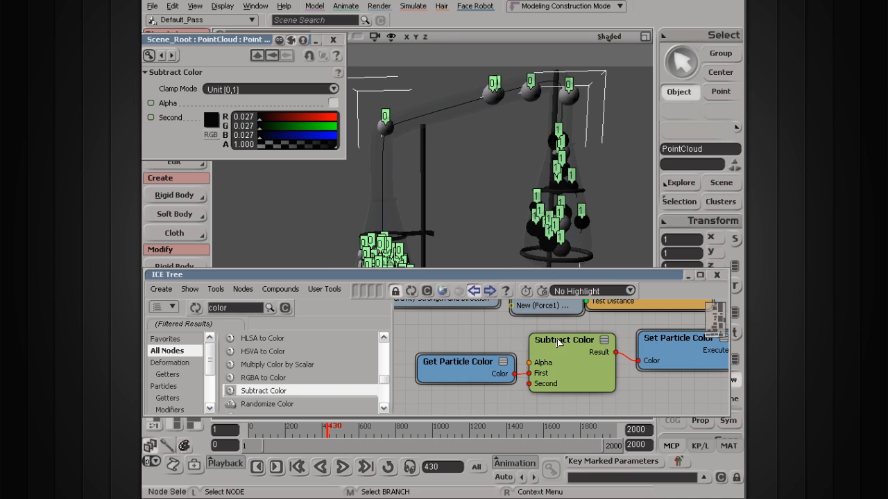
drag(558, 342, 562, 351)
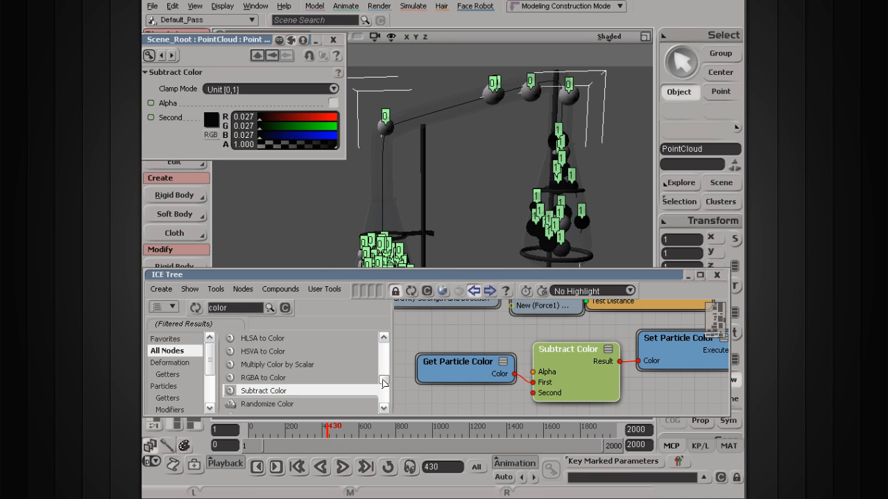
mouse_move(468, 364)
mouse_down()
mouse_move(454, 353)
mouse_move(442, 371)
mouse_move(464, 367)
mouse_up()
key(s)
drag(669, 351, 634, 328)
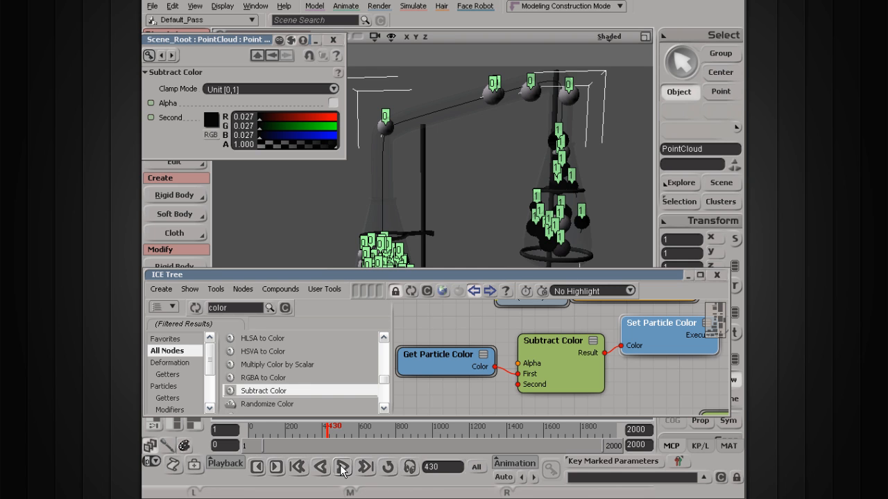
Step: Navigate the graph to the Bounce off Surface node and open its properties
drag(505, 186, 482, 184)
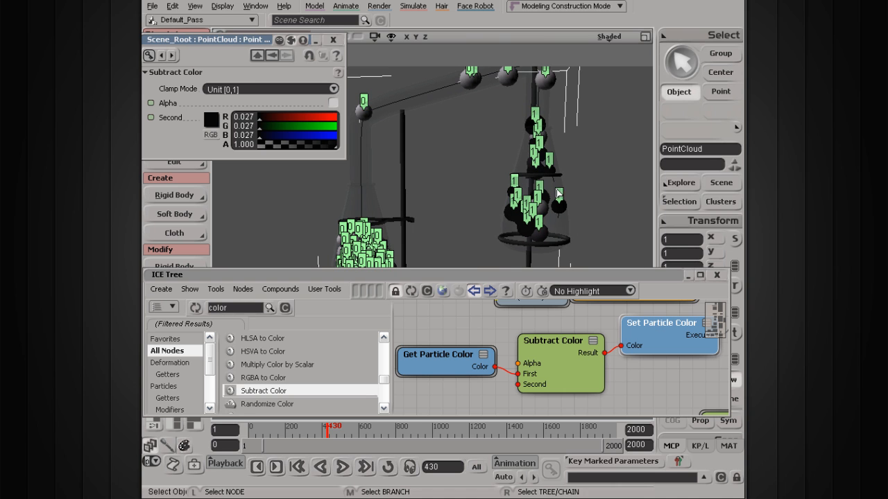
scroll(508, 358, down, 4)
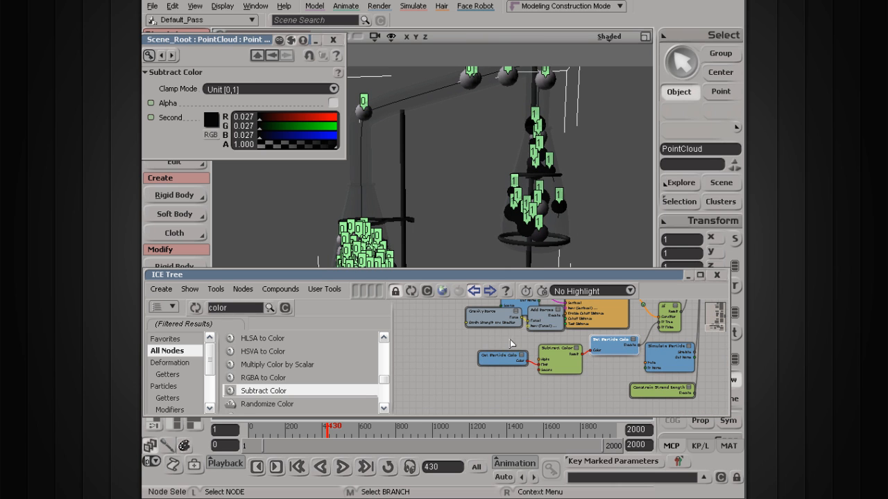
drag(566, 306, 532, 393)
mouse_move(527, 319)
mouse_down()
mouse_move(495, 422)
mouse_move(515, 347)
mouse_move(486, 386)
mouse_up()
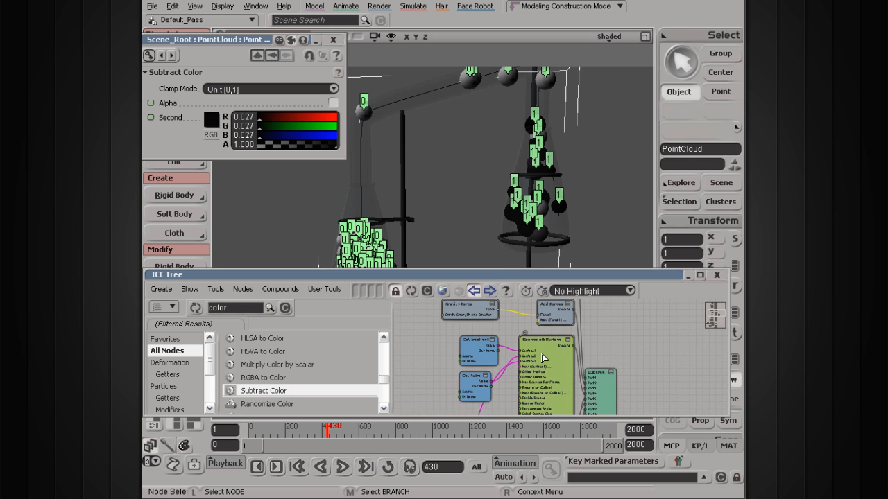
scroll(544, 358, up, 3)
scroll(545, 356, up, 2)
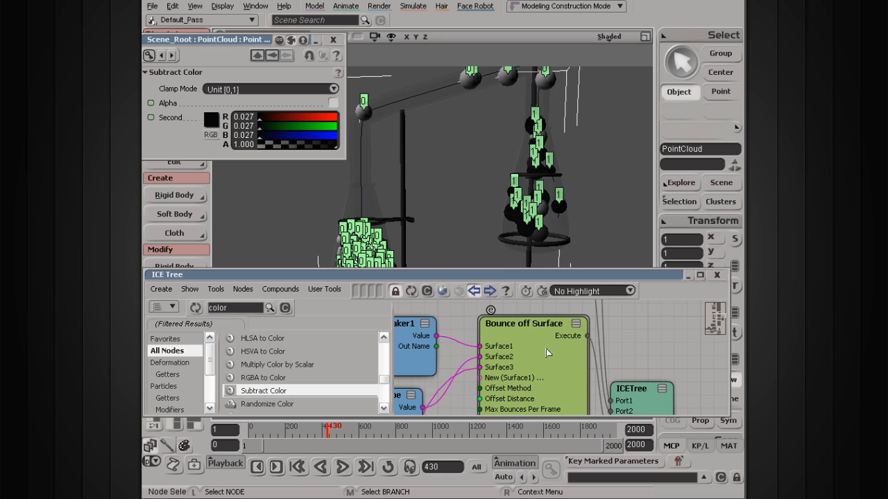
click(576, 324)
click(576, 324)
drag(507, 352, 585, 312)
drag(473, 380, 431, 374)
drag(488, 329, 452, 326)
double_click(603, 335)
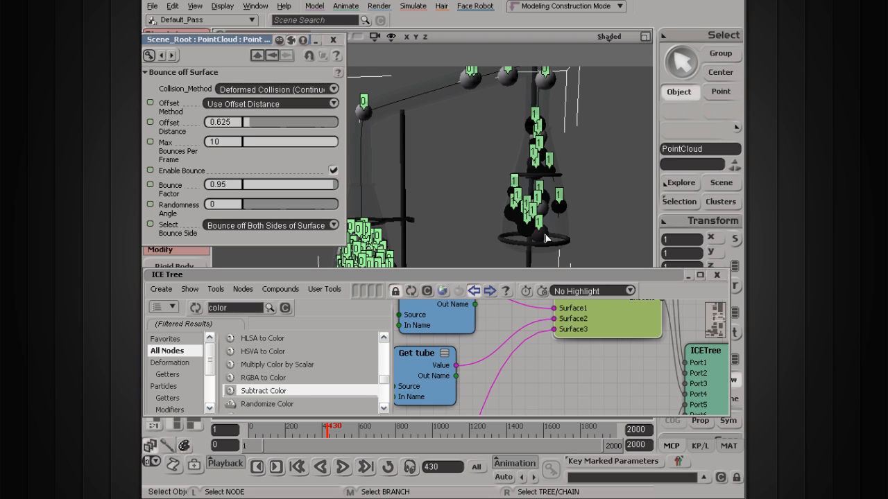
Step: Duplicate the Bounce off Surface node and reconnect Get tube's output to the duplicate's Surface1 input
key(s)
drag(411, 179, 483, 119)
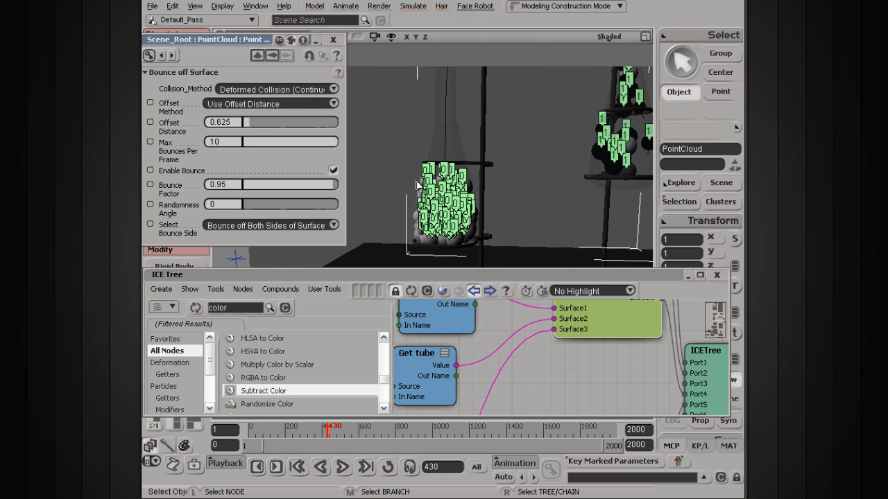
key(s)
drag(585, 116, 527, 172)
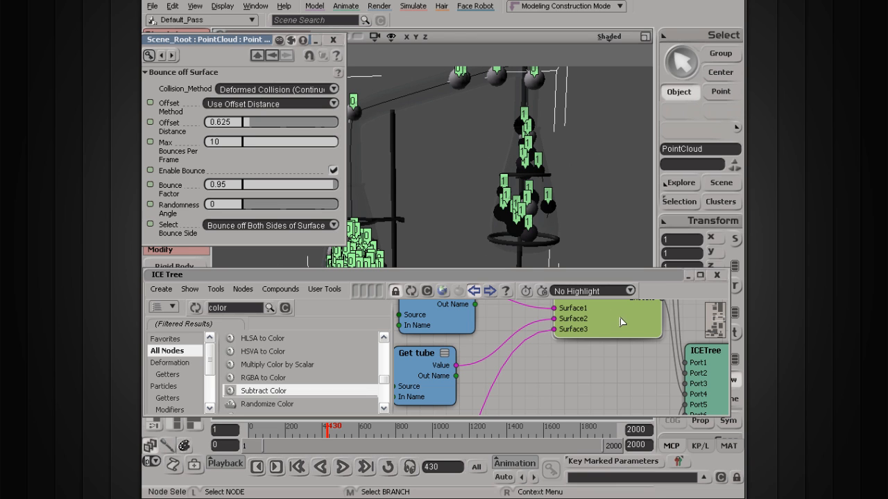
key(s)
drag(628, 321, 563, 343)
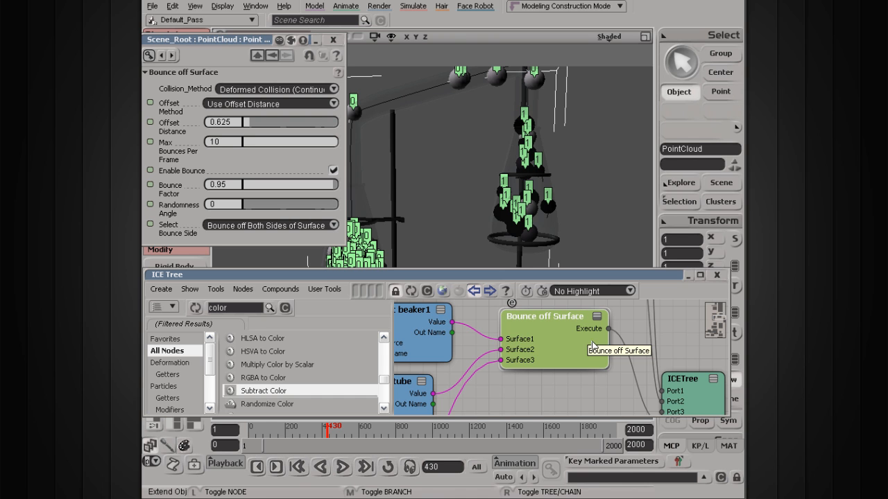
key(ctrl+d)
drag(601, 350, 575, 403)
middle_drag(547, 366, 575, 340)
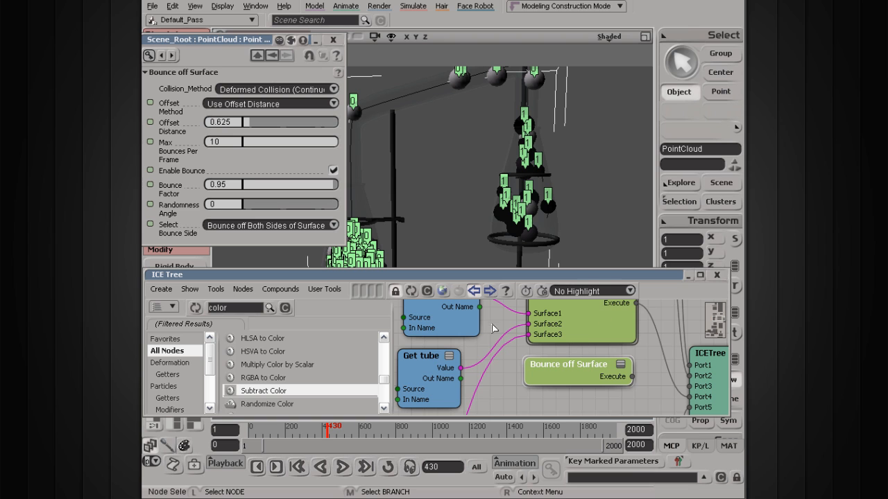
drag(522, 339, 545, 378)
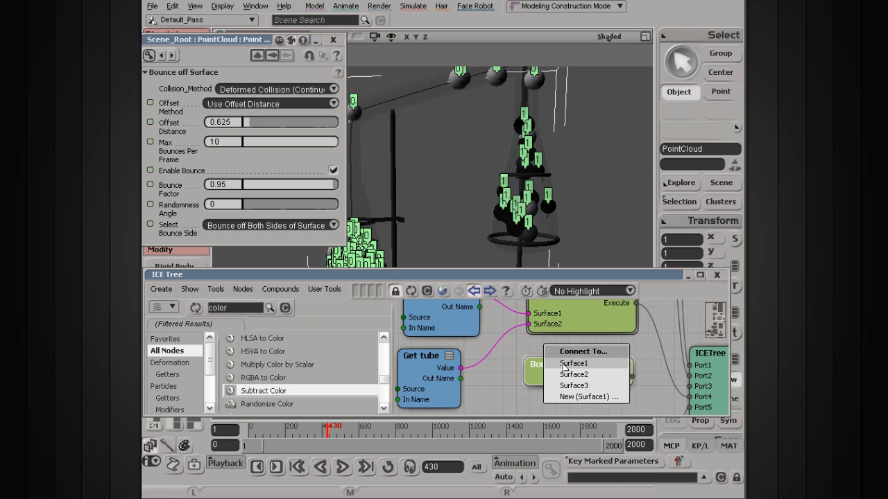
click(563, 367)
Step: Set the Bounce off Surface Bounce Factor to 0.514
drag(611, 380, 502, 355)
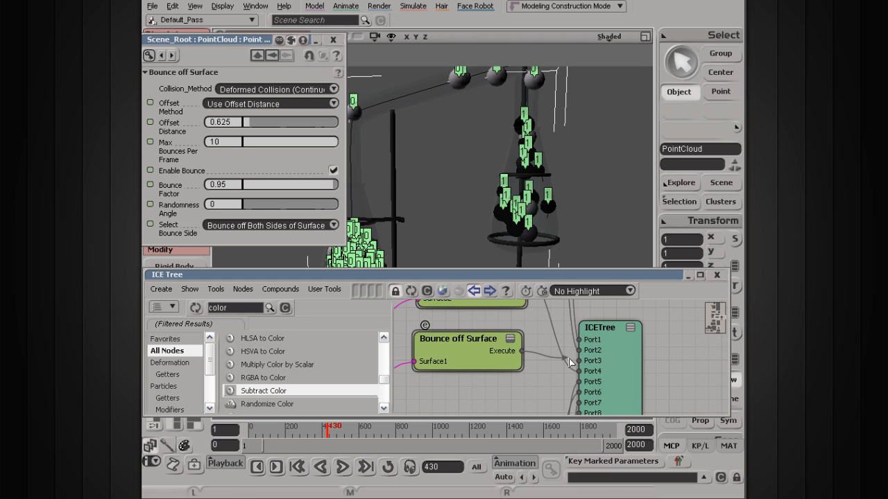
drag(613, 365, 685, 355)
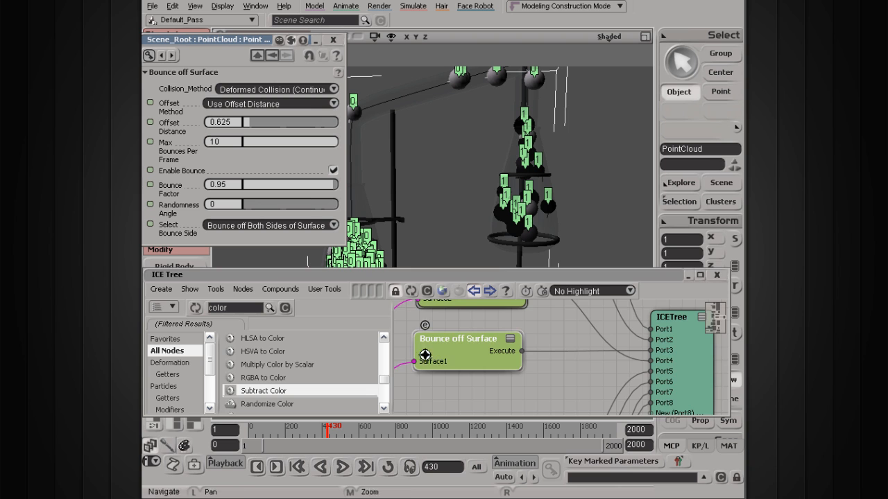
drag(424, 354, 551, 335)
scroll(484, 340, down, 3)
scroll(485, 341, up, 1)
drag(454, 380, 435, 328)
drag(298, 184, 292, 186)
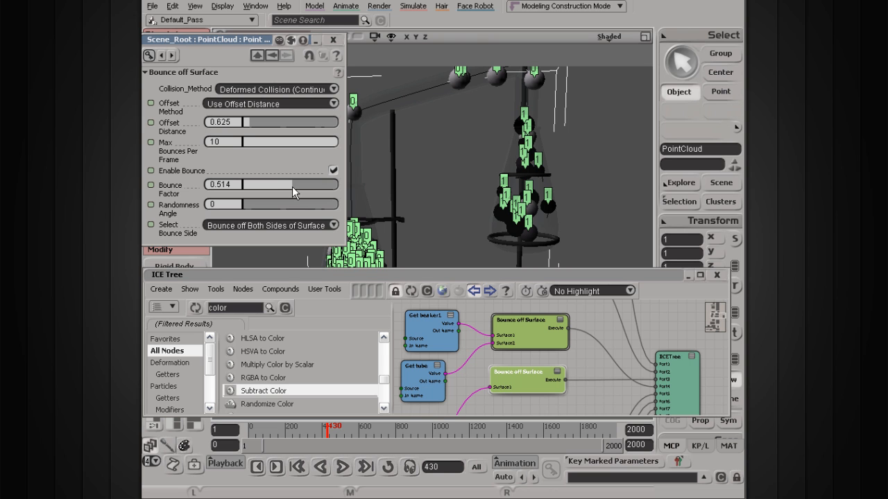
Step: Set the Randomness Angle to 1 and replay the simulation
click(298, 467)
click(342, 467)
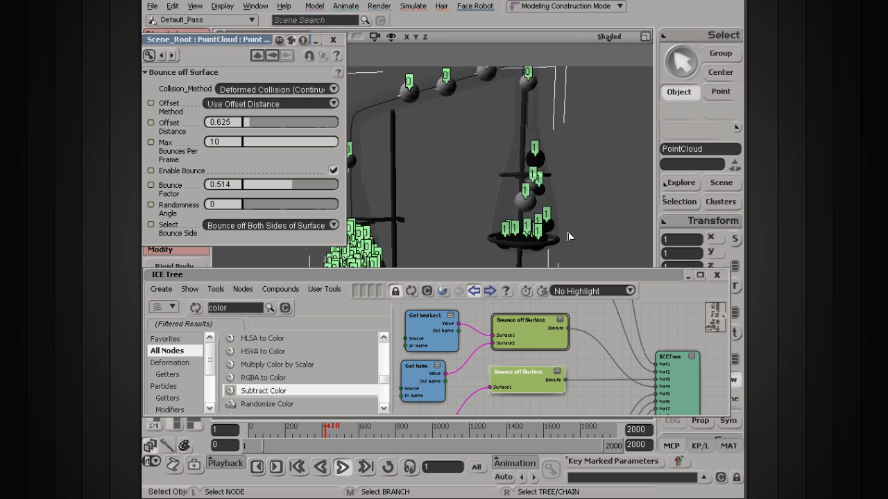
drag(267, 207, 349, 206)
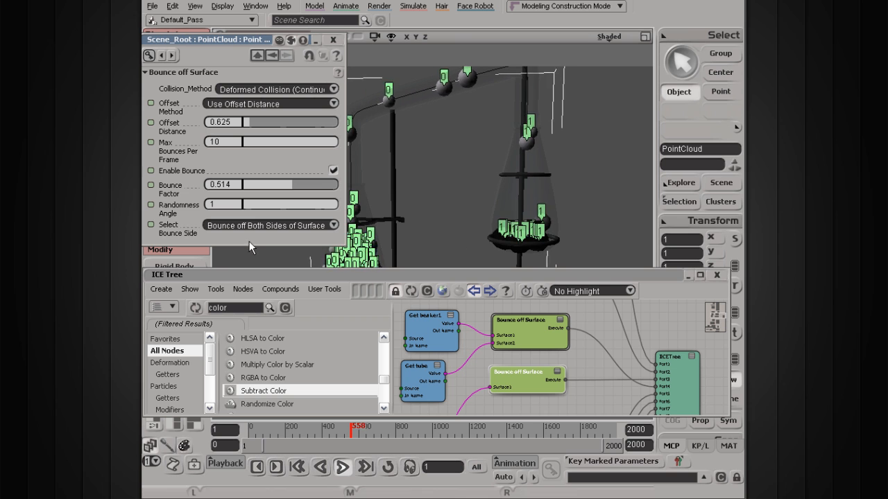
click(342, 468)
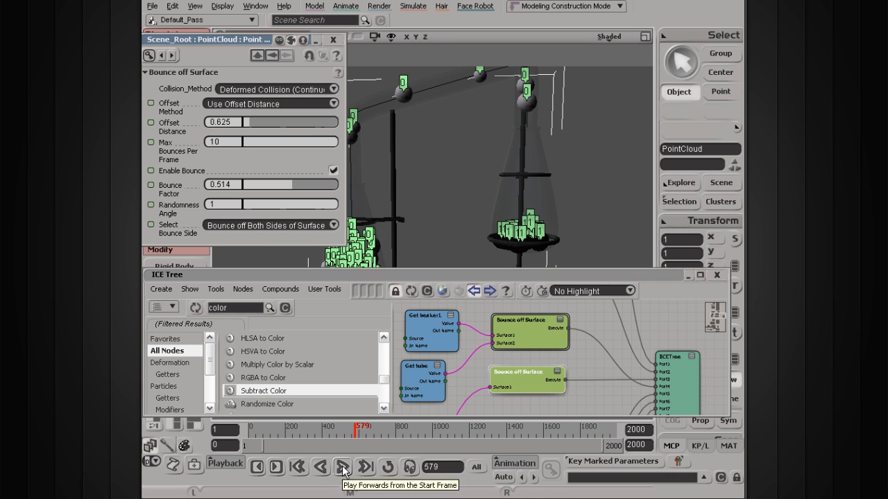
Step: Draw a render region over the second beaker to preview the particles, then close it
key(s)
drag(459, 210, 473, 163)
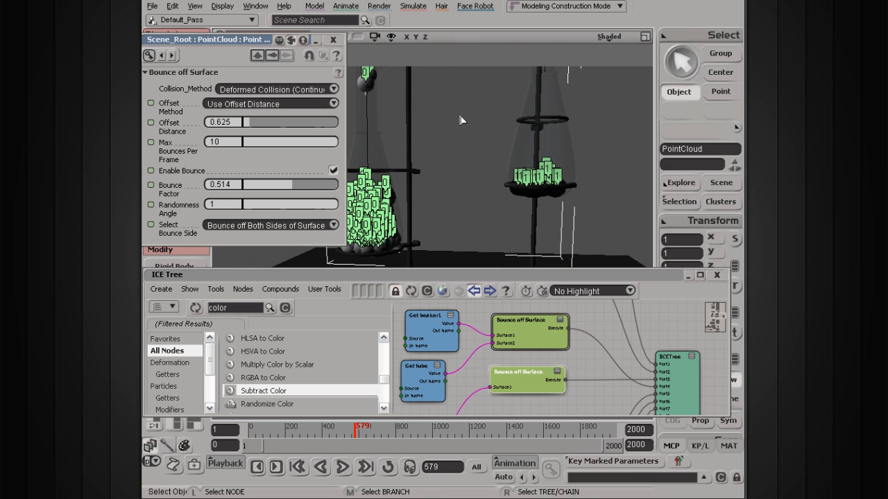
key(q)
drag(453, 106, 627, 247)
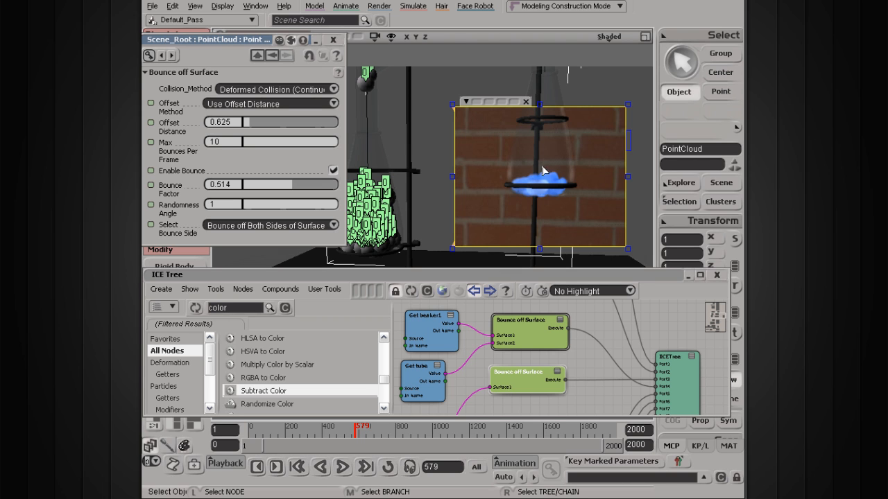
click(527, 103)
Step: Examine the particles collected in the second beaker from closer viewpoints
scroll(525, 188, up, 4)
key(s)
drag(525, 188, 473, 205)
scroll(473, 209, up, 2)
scroll(472, 209, down, 2)
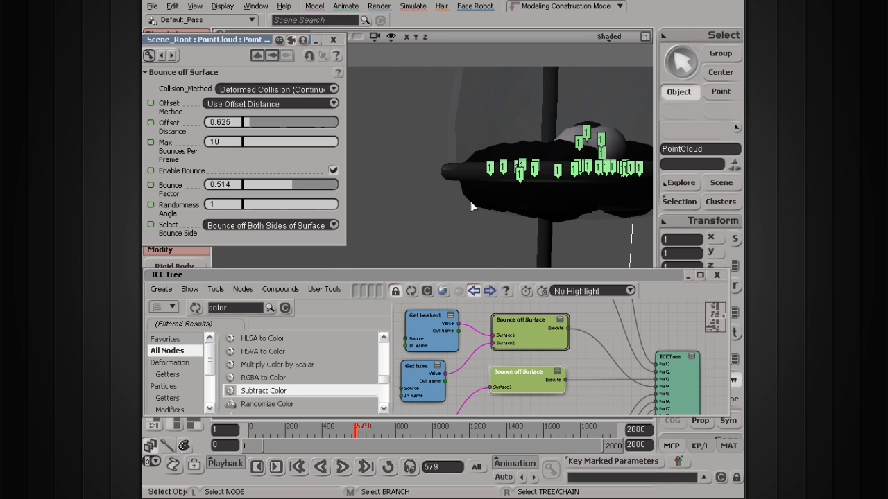
scroll(480, 180, down, 4)
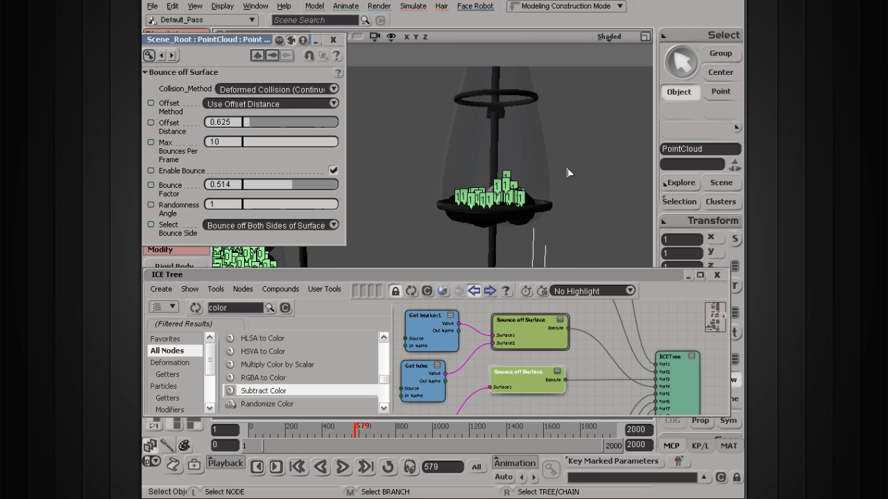
scroll(484, 225, down, 4)
key(s)
drag(461, 378, 604, 76)
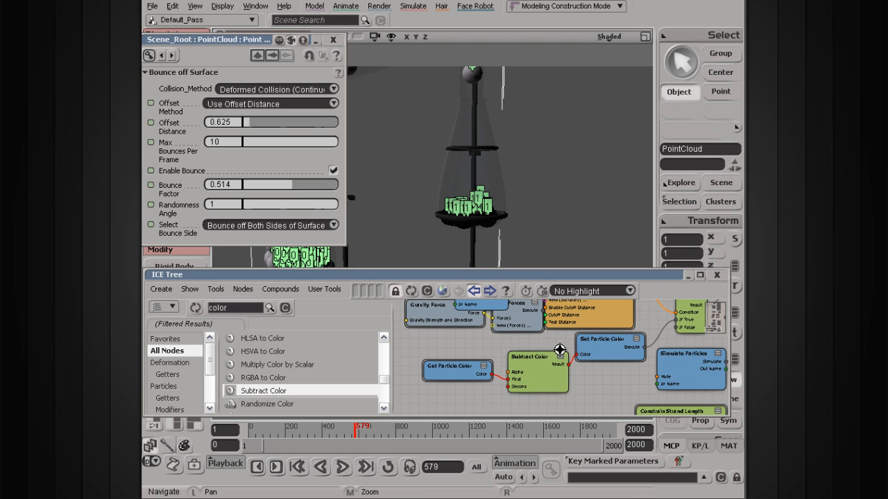
drag(452, 168, 444, 204)
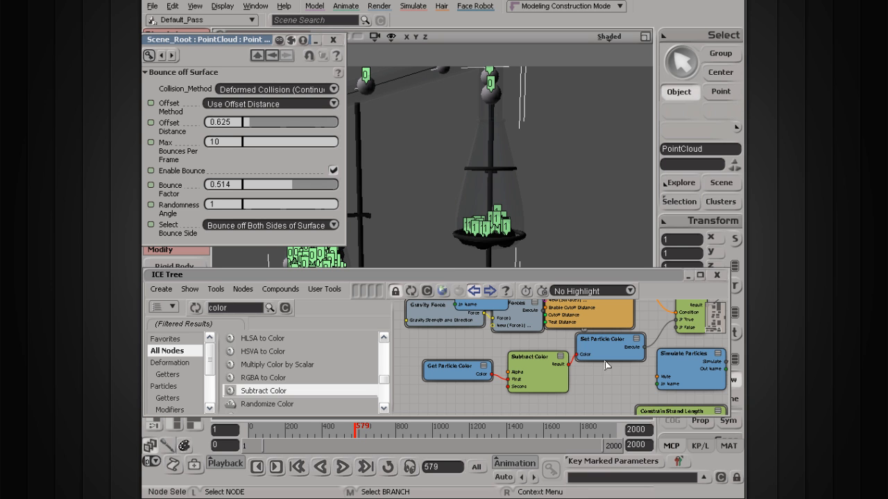
Step: Rearrange the Get Particle Color, Subtract Color and Set Particle Color nodes in the graph
drag(647, 340, 611, 356)
scroll(585, 372, up, 3)
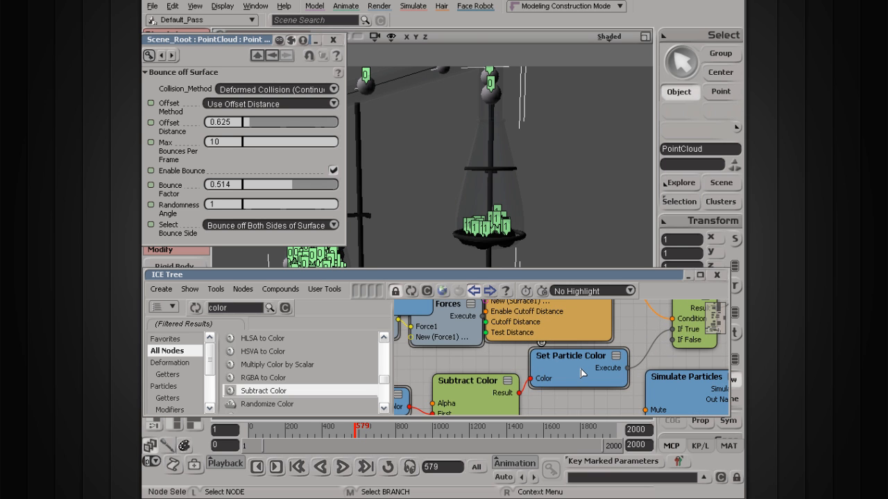
drag(462, 370, 528, 354)
drag(540, 369, 534, 356)
mouse_move(468, 377)
mouse_down()
mouse_move(478, 368)
mouse_move(458, 366)
mouse_up()
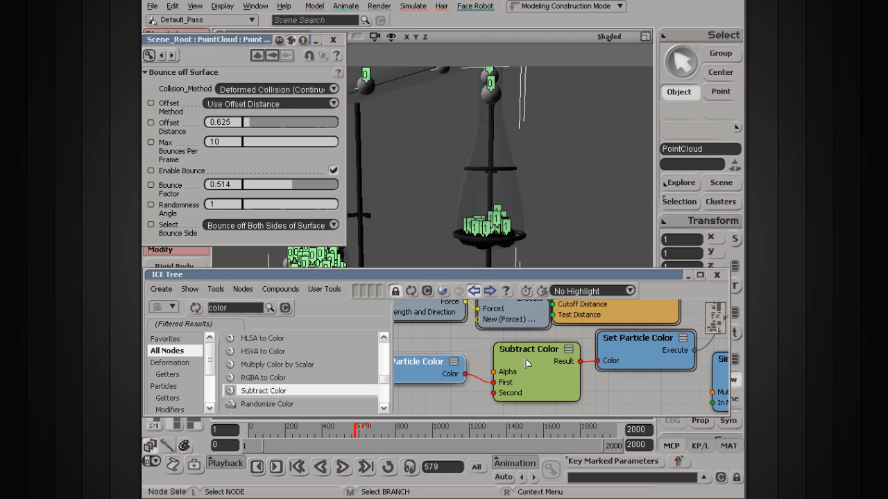
Step: Navigate the graph back to the duplicated Bounce off Surface node
scroll(385, 383, up, 3)
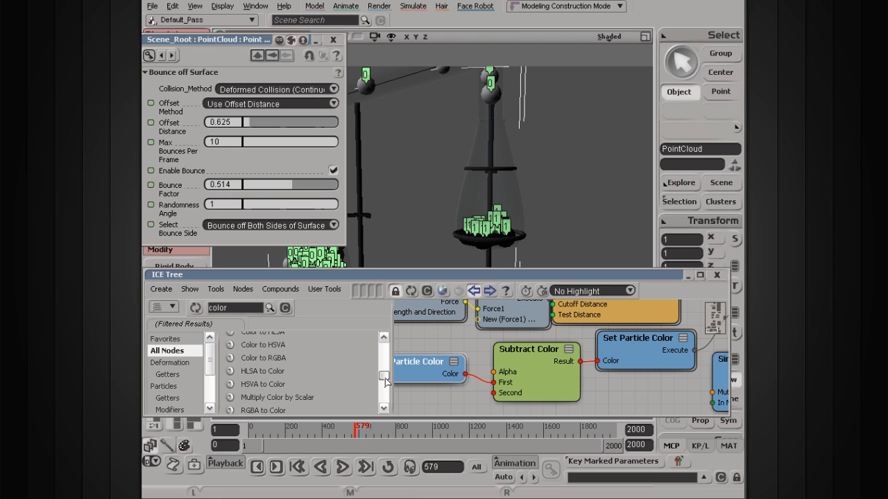
scroll(386, 377, up, 2)
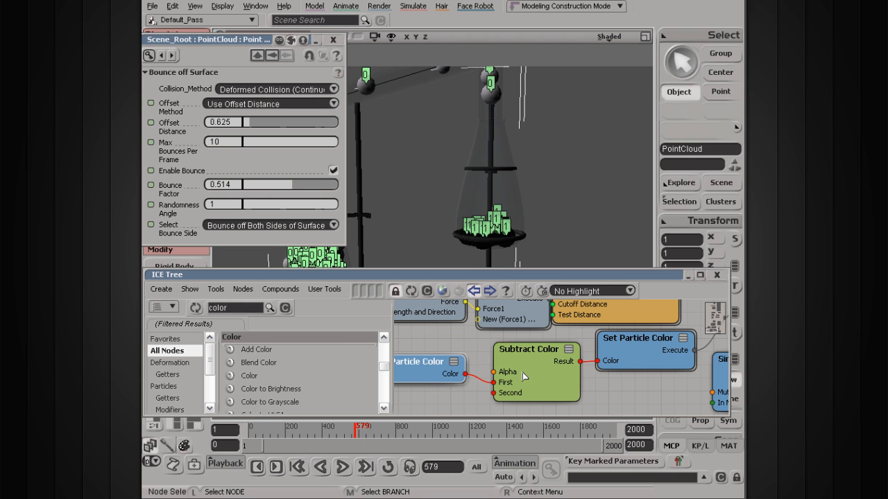
scroll(522, 376, down, 2)
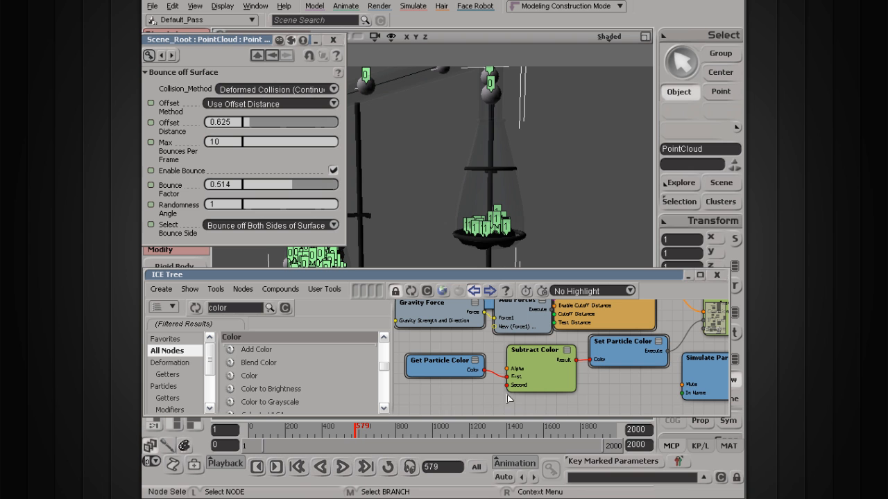
drag(590, 324, 527, 409)
drag(535, 330, 465, 425)
mouse_move(502, 321)
mouse_down()
mouse_move(472, 410)
mouse_move(509, 361)
mouse_move(515, 416)
mouse_move(555, 371)
mouse_up()
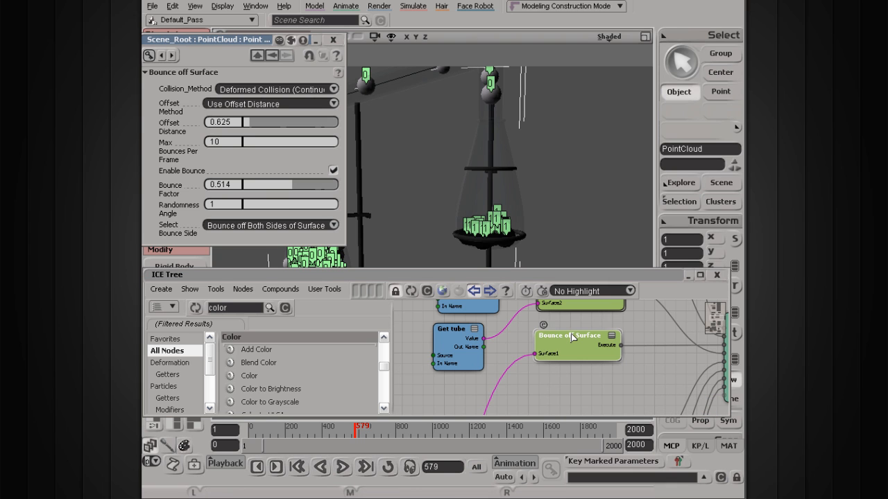